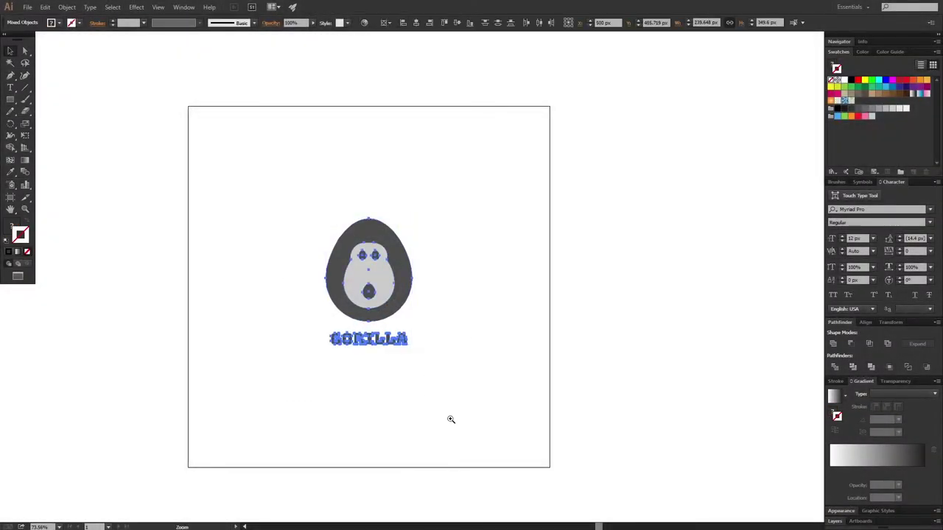
Move the finished gorilla logo off the artboard, onto the empty canvas at its left side.
key(ctrl+minus)
drag(390, 295, 21, 305)
click(158, 325)
mouse_move(280, 326)
mouse_down()
mouse_move(240, 326)
mouse_move(261, 326)
mouse_up()
drag(310, 328, 282, 328)
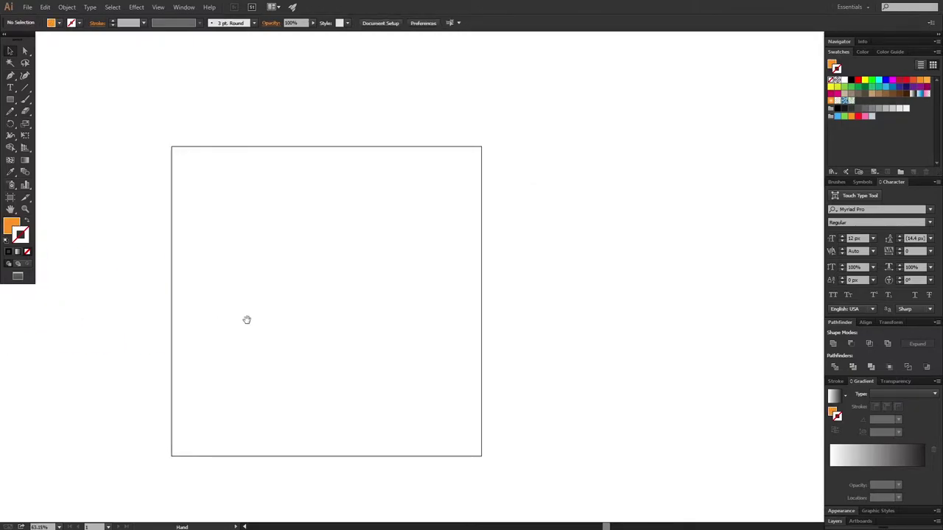
Draw a circle about 542 px in diameter with the Ellipse tool, centre it horizontally on the artboard and fill it black.
scroll(247, 319, down, 1)
key(l)
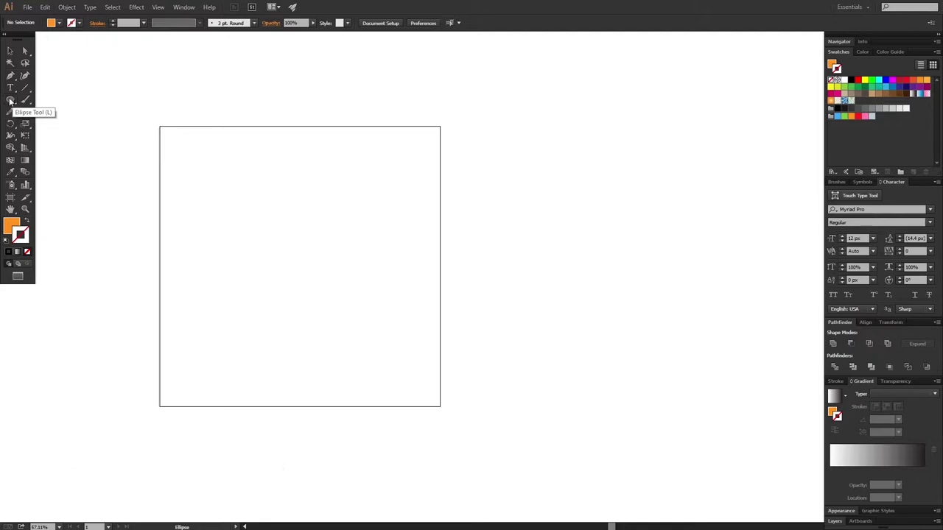
scroll(283, 273, up, 1)
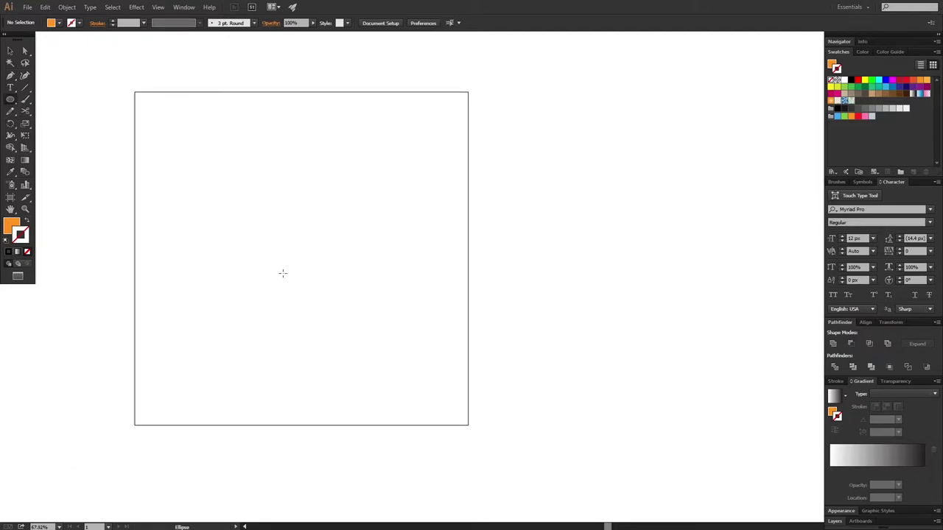
drag(180, 151, 361, 329)
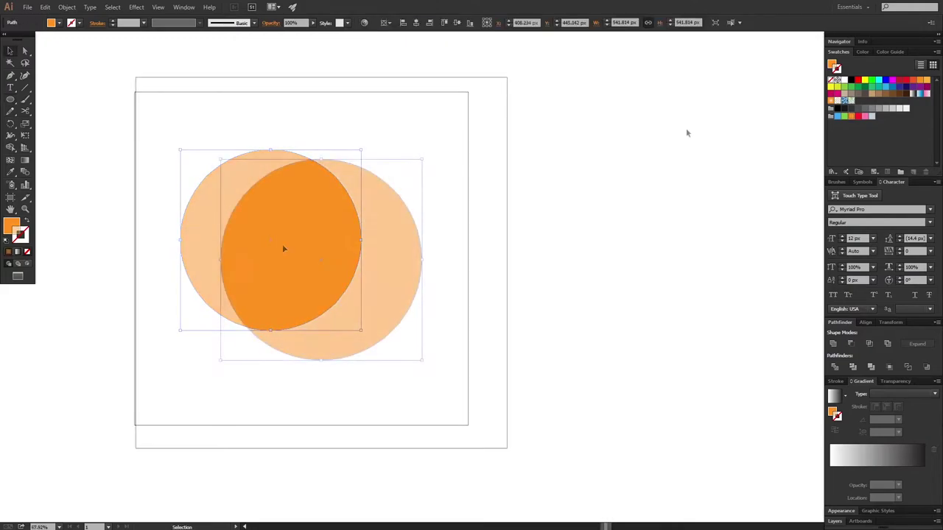
click(852, 81)
click(216, 284)
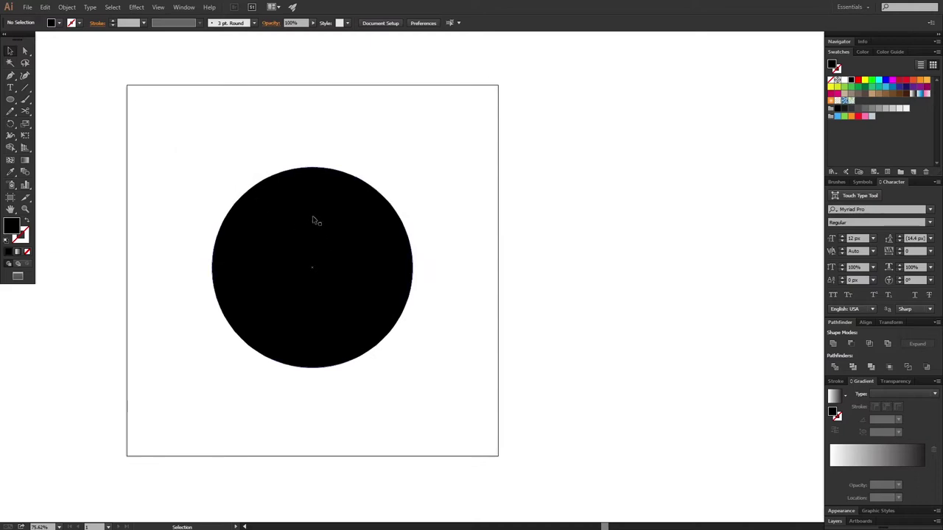
Raise the circle's top anchor point straight up to about Y 62 px to form an egg shape.
click(324, 214)
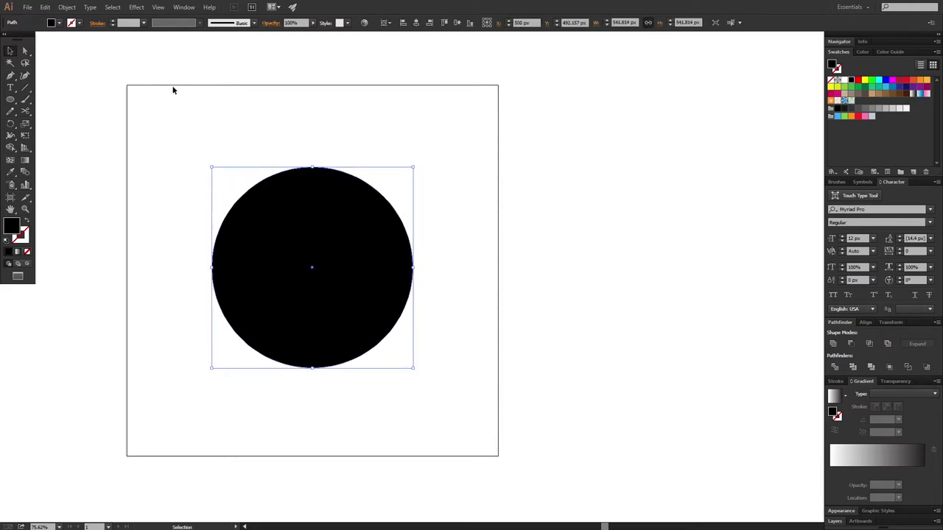
key(a)
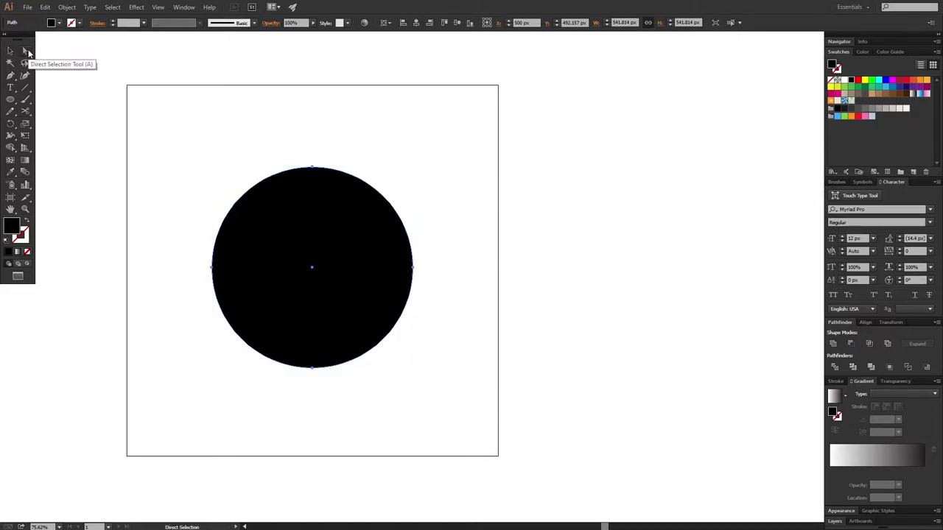
click(313, 166)
click(312, 167)
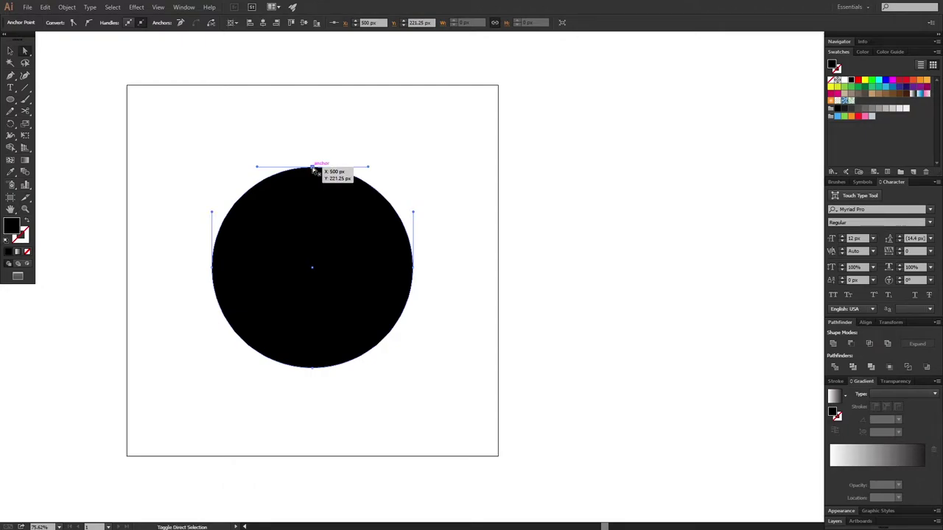
key(ctrl+shift+a)
drag(313, 167, 311, 109)
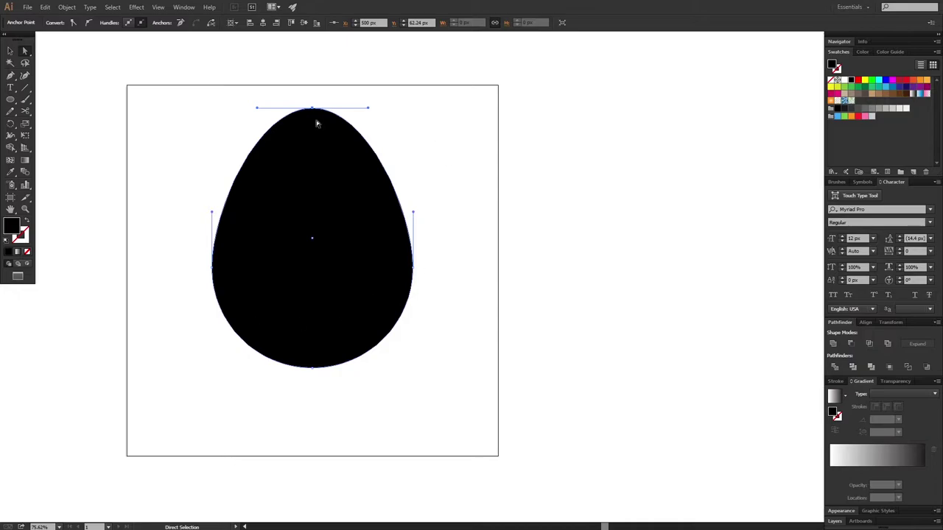
Scale the egg down proportionally to about 418 by 540 px and centre it on the artboard at X 500, Y 500 px.
key(v)
drag(312, 236, 311, 252)
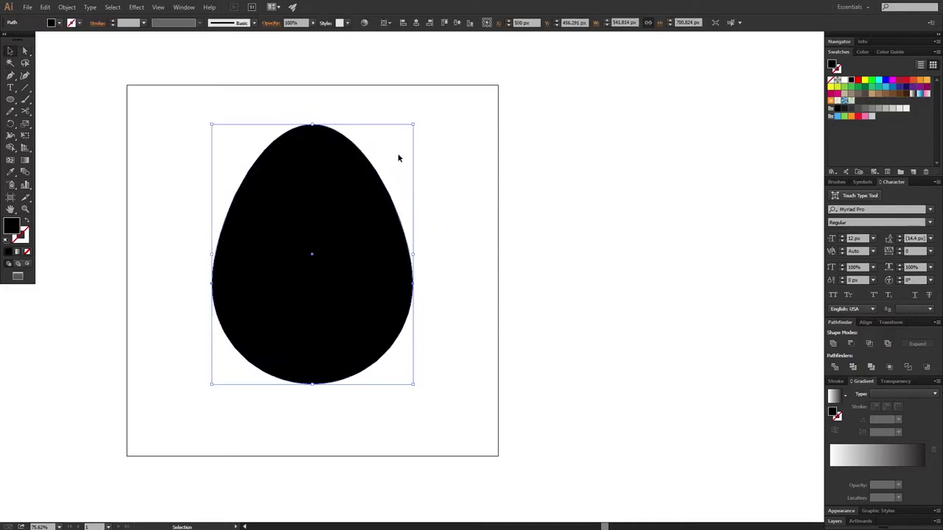
drag(415, 126, 391, 144)
key(ctrl+shift+a)
drag(326, 249, 334, 266)
click(351, 277)
click(414, 276)
drag(335, 266, 335, 289)
click(433, 303)
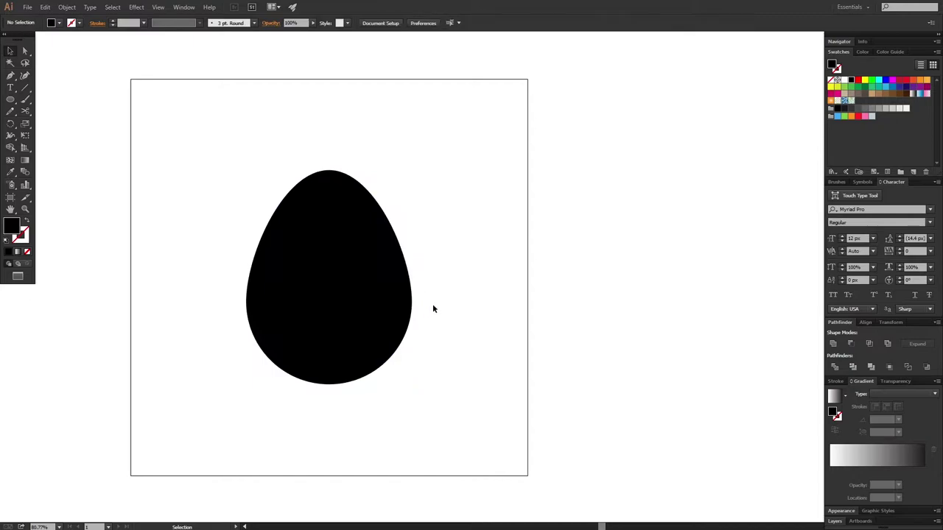
Copy the black egg and paste the duplicate in place in front of the original.
click(321, 289)
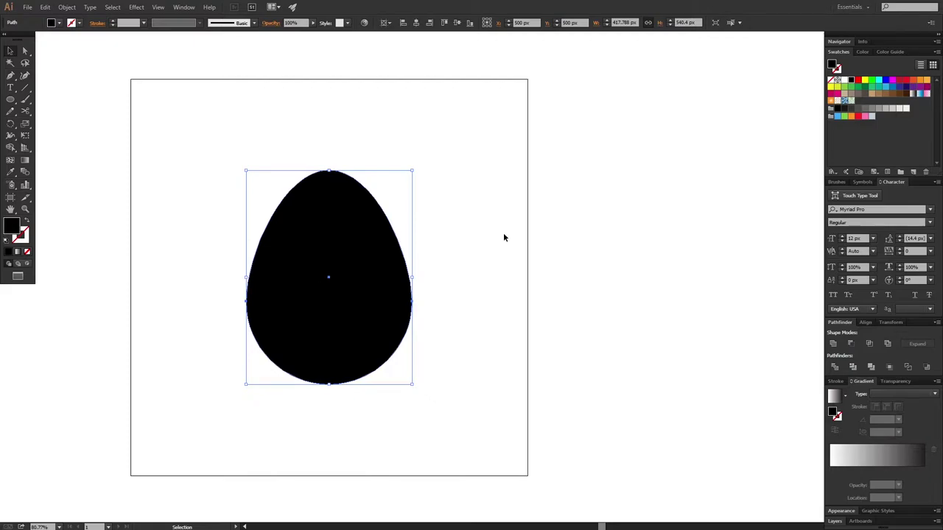
key(ctrl+c)
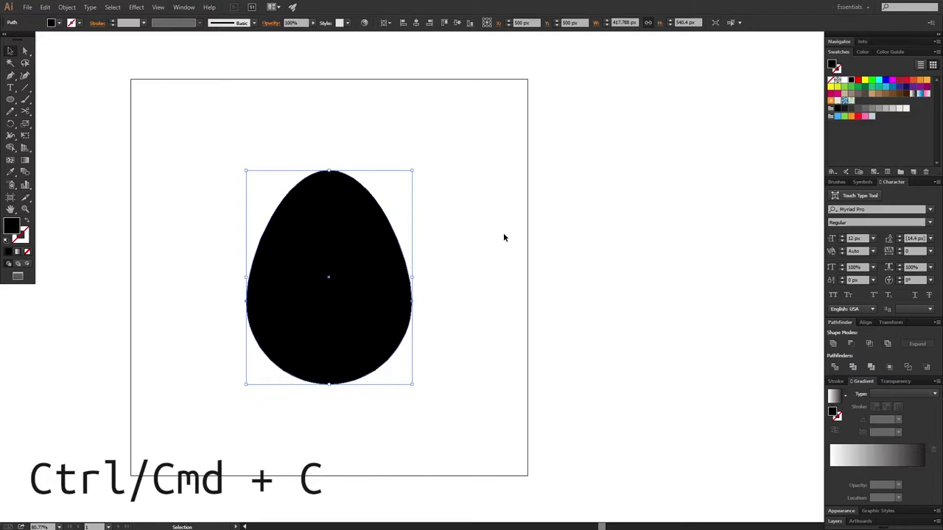
key(a)
key(v)
key(ctrl+f)
key(a)
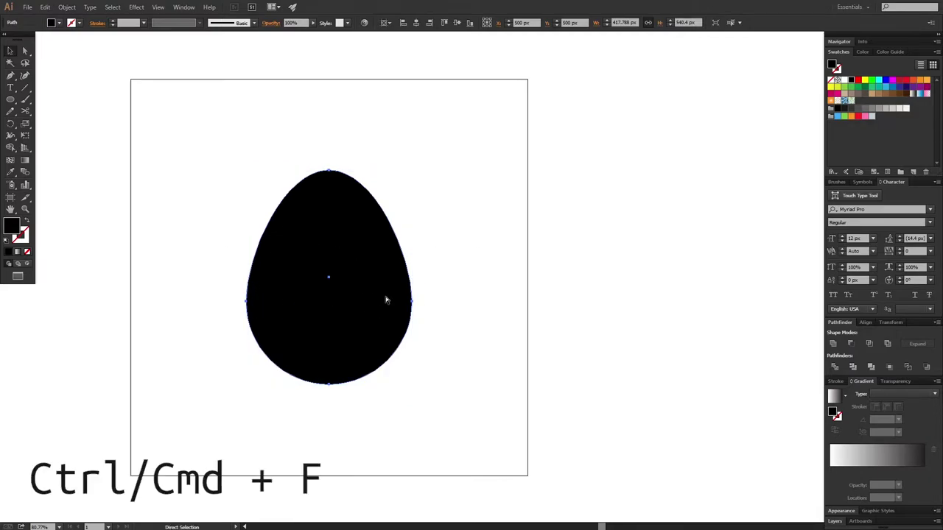
key(v)
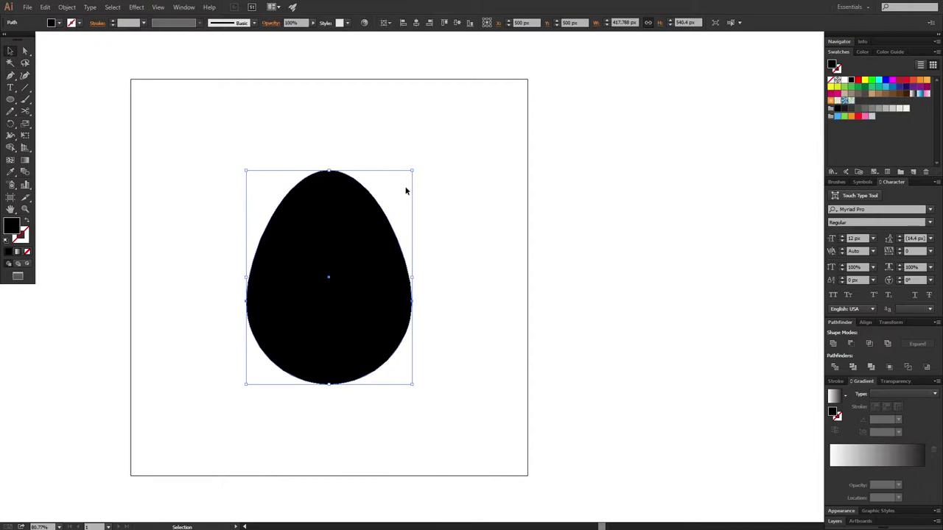
Scale the duplicate egg proportionally about its centre to about 279 by 361 px and fill it white.
mouse_move(413, 170)
mouse_down()
mouse_move(372, 206)
mouse_move(414, 181)
mouse_move(402, 185)
mouse_move(411, 171)
mouse_up()
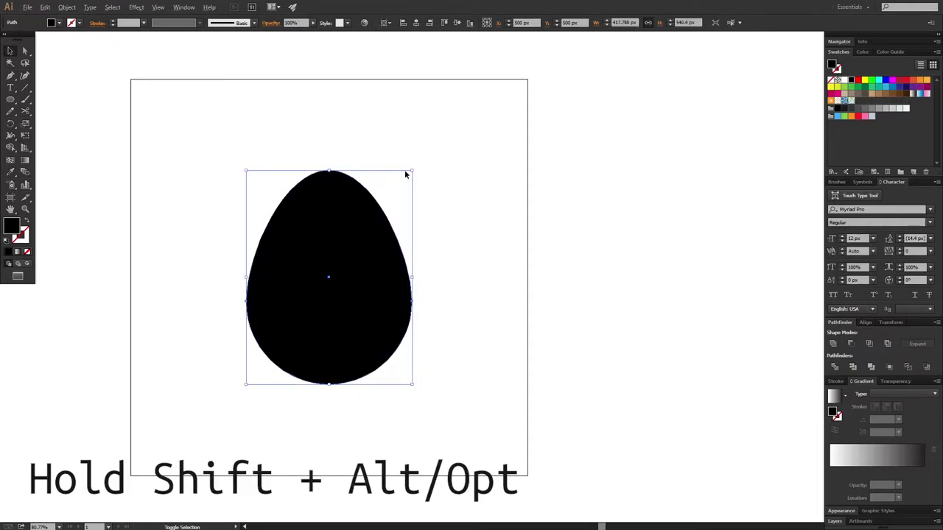
drag(413, 170, 386, 207)
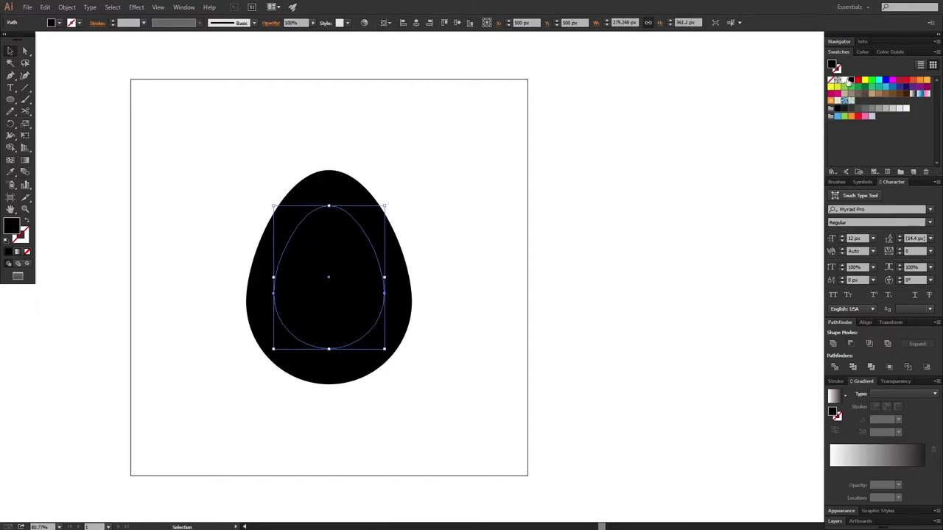
click(843, 80)
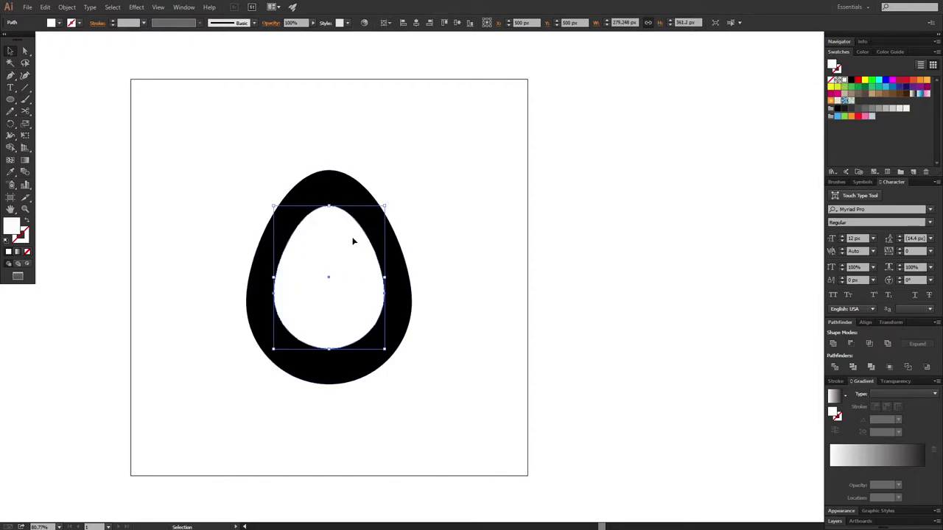
Move the white egg straight down to about Y 532 px and enlarge it from its centre to about 293 by 379 px.
drag(336, 258, 335, 265)
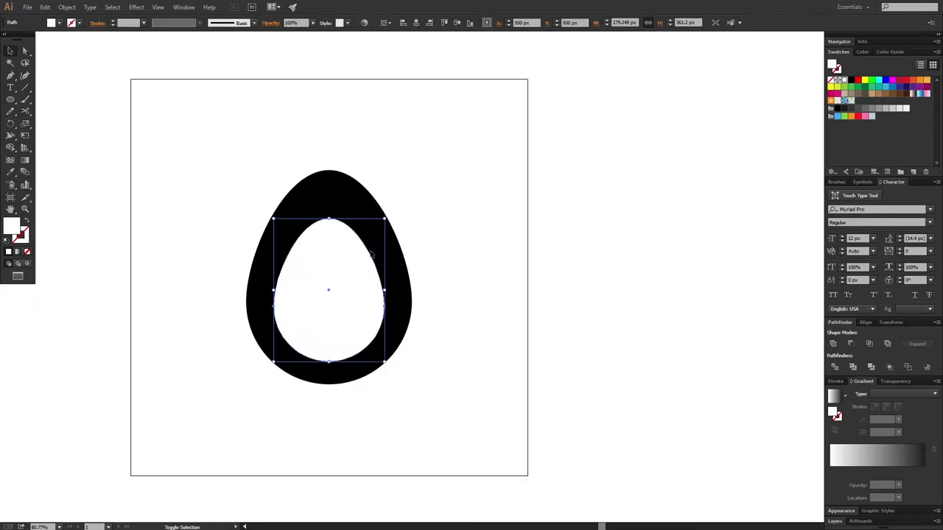
click(421, 251)
click(331, 294)
drag(385, 219, 388, 216)
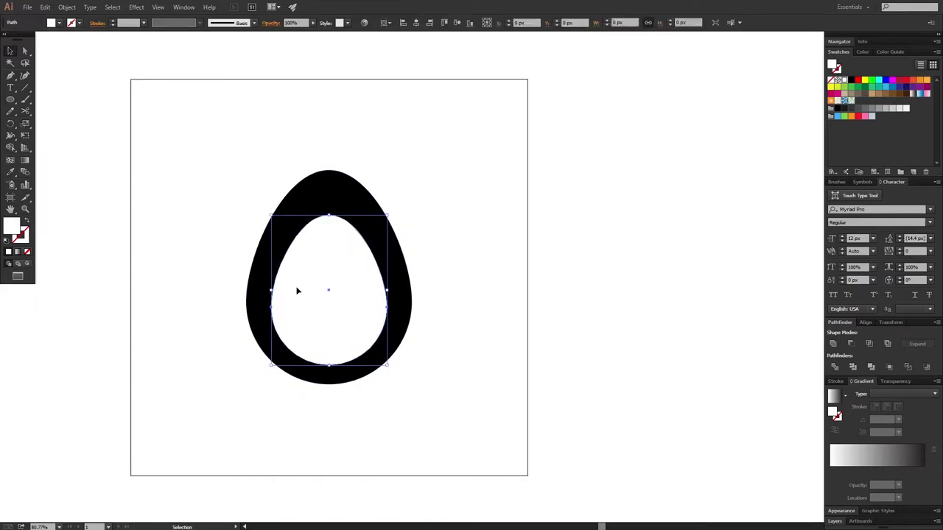
key(ctrl+shift+a)
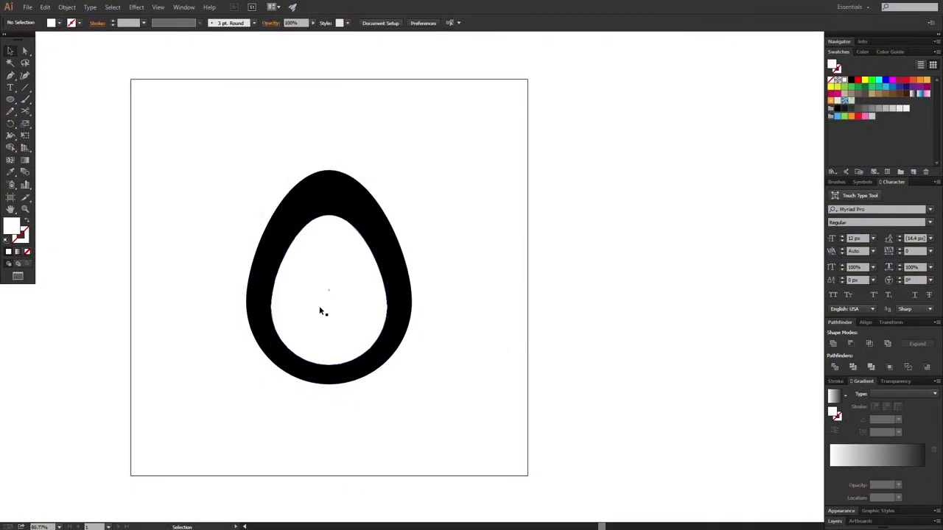
click(495, 204)
click(313, 269)
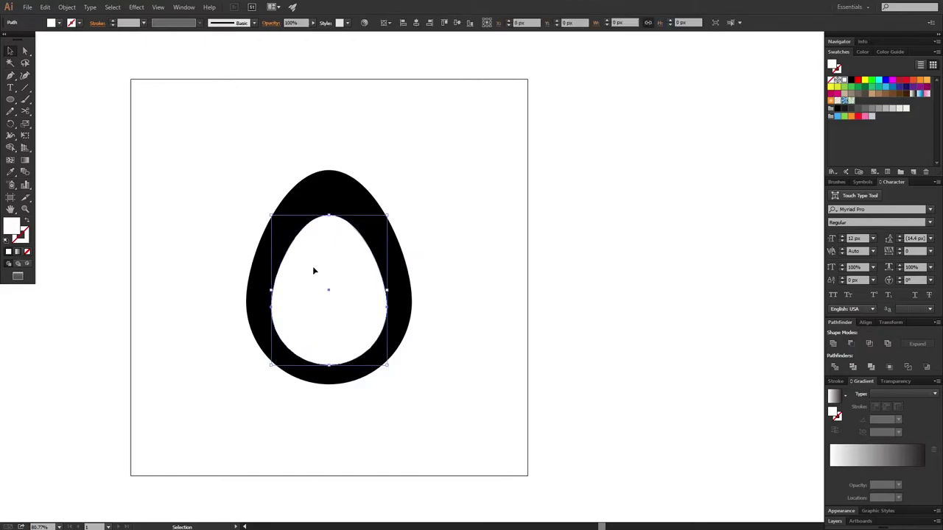
click(243, 251)
click(301, 272)
click(414, 271)
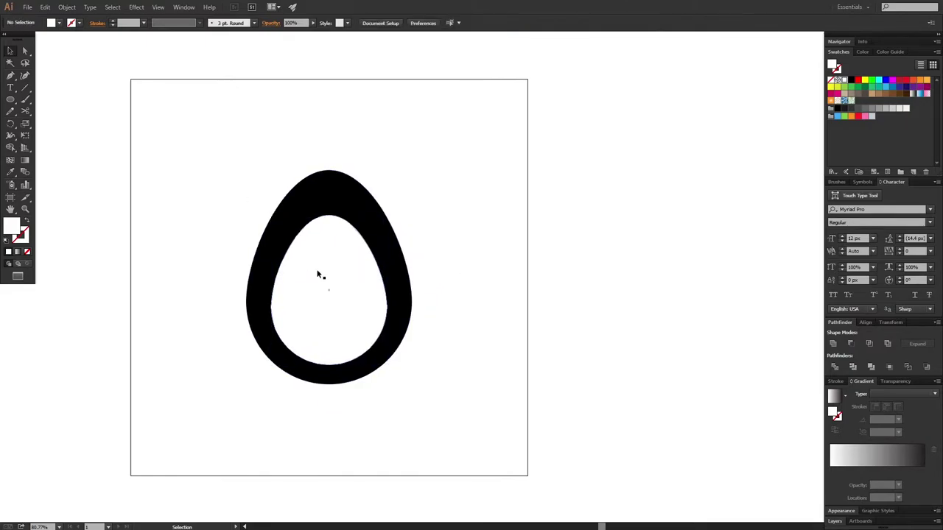
Duplicate the outer black egg in place in front of the original, undoing the trial move of the copy.
click(332, 188)
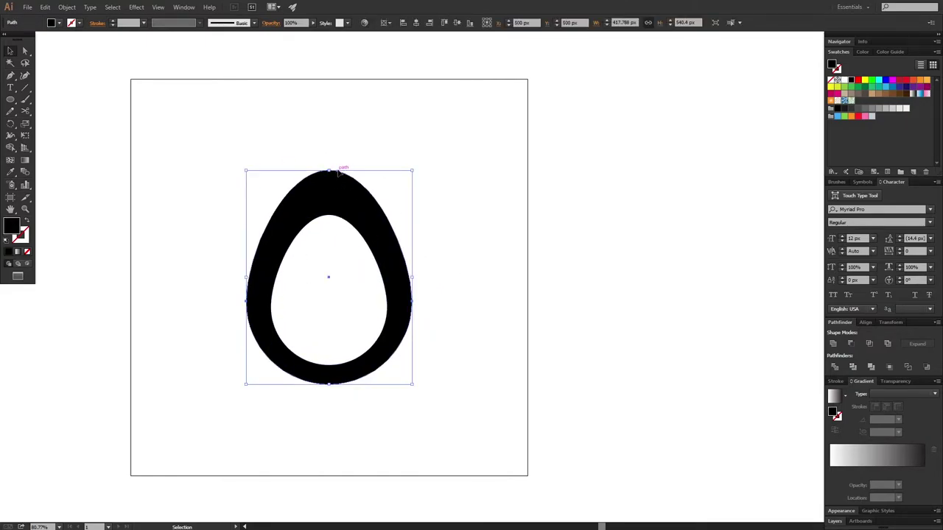
key(ctrl+c)
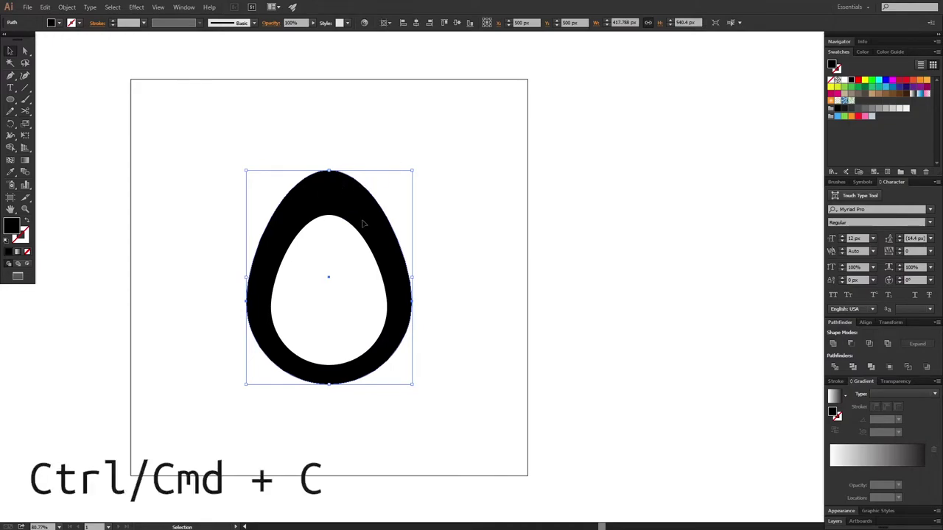
key(a)
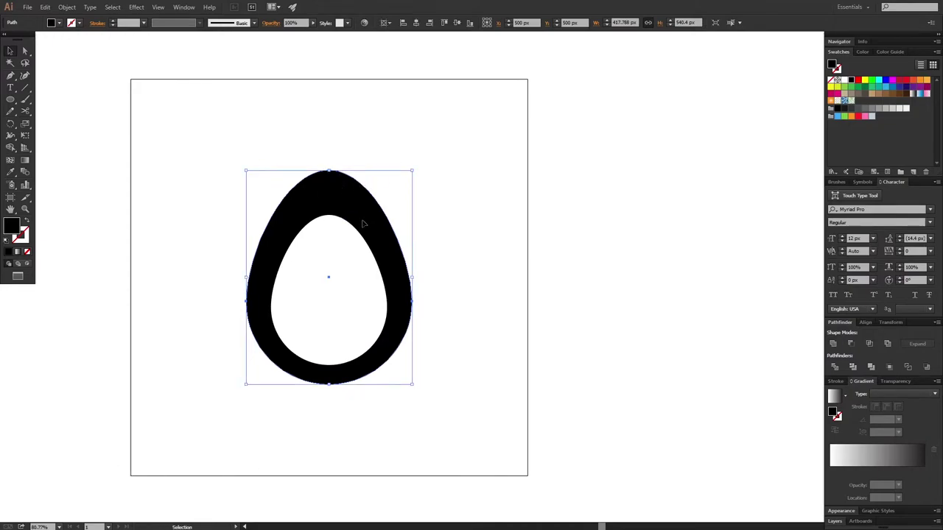
key(ctrl+f)
key(v)
drag(334, 206, 411, 207)
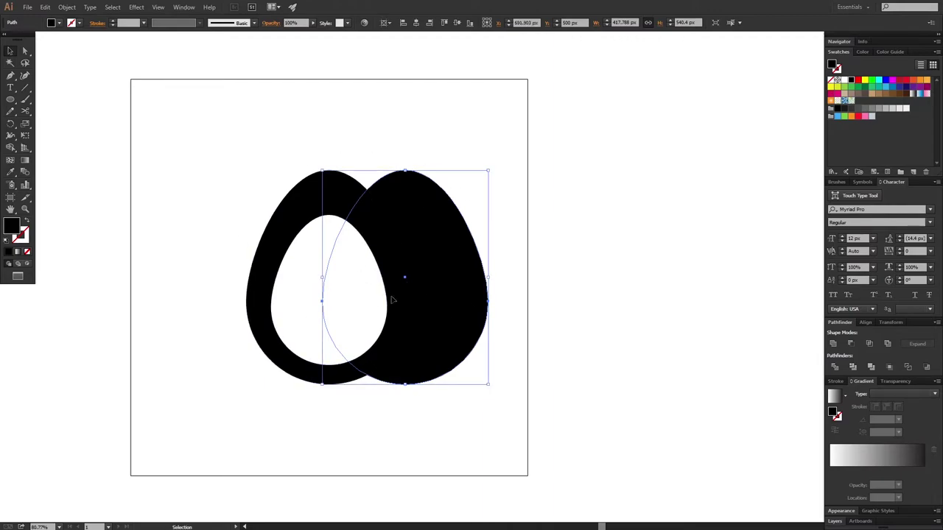
key(ctrl+z)
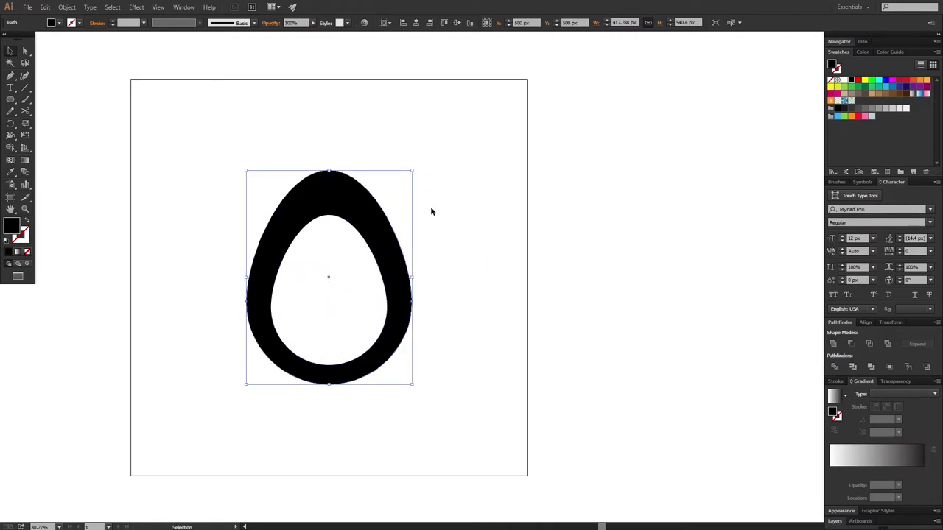
Bring the duplicated black egg to the front of the stacking order and undo the change.
click(321, 267)
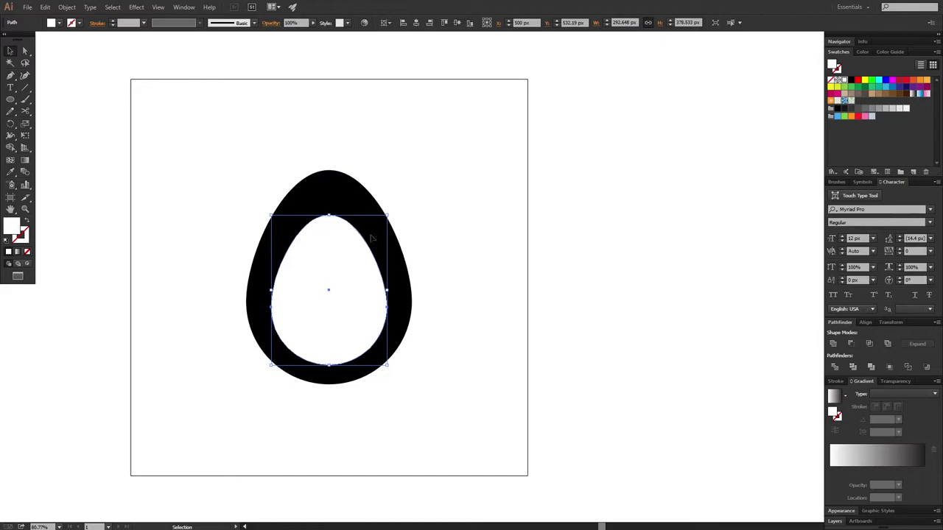
click(343, 186)
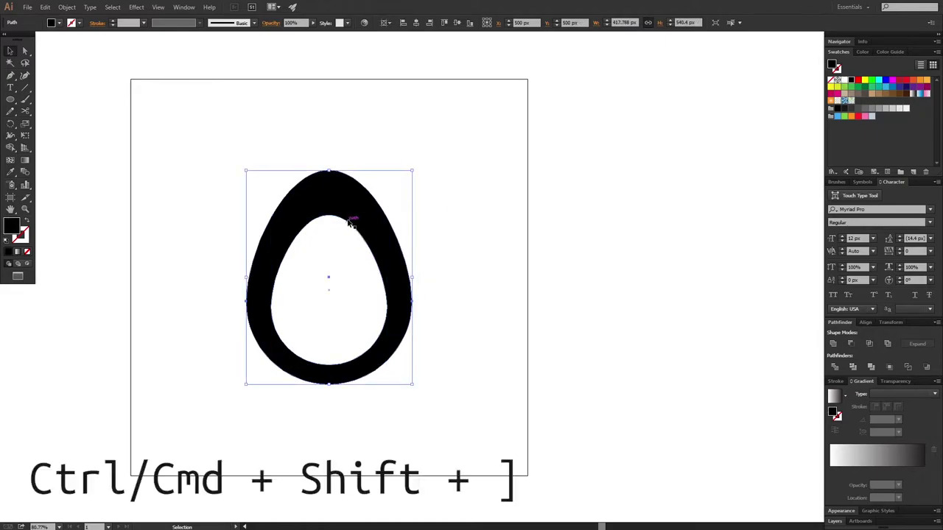
key(a)
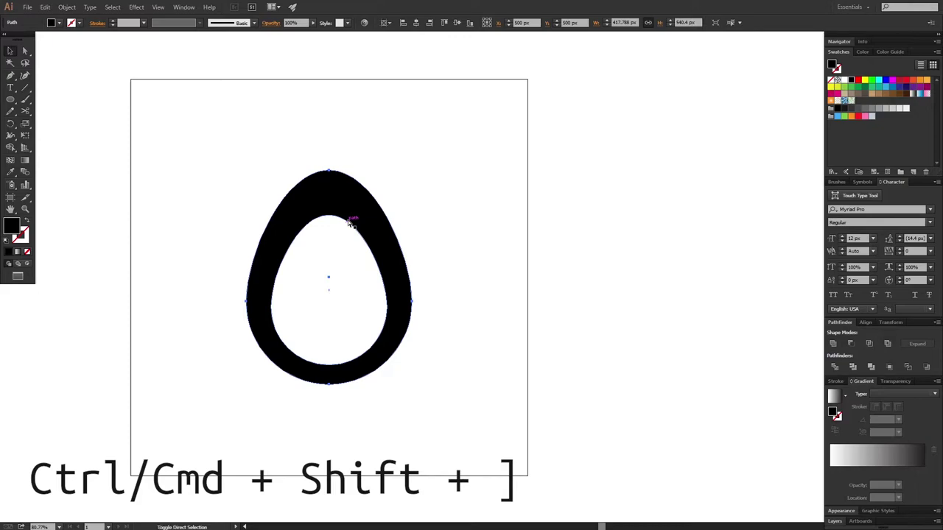
key(ctrl+shift+bracketright)
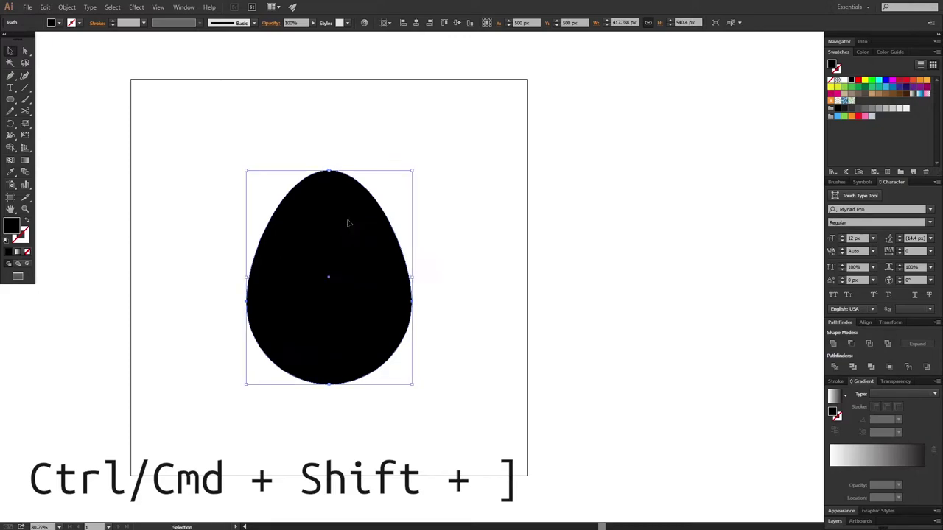
key(ctrl+shift+bracketleft)
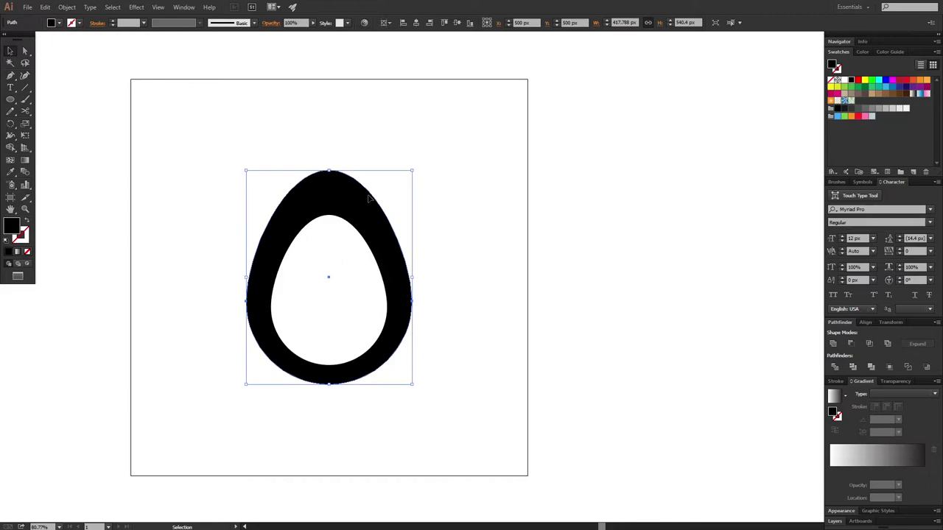
Bring the duplicated black egg to the front of the stacking order.
right_click(358, 201)
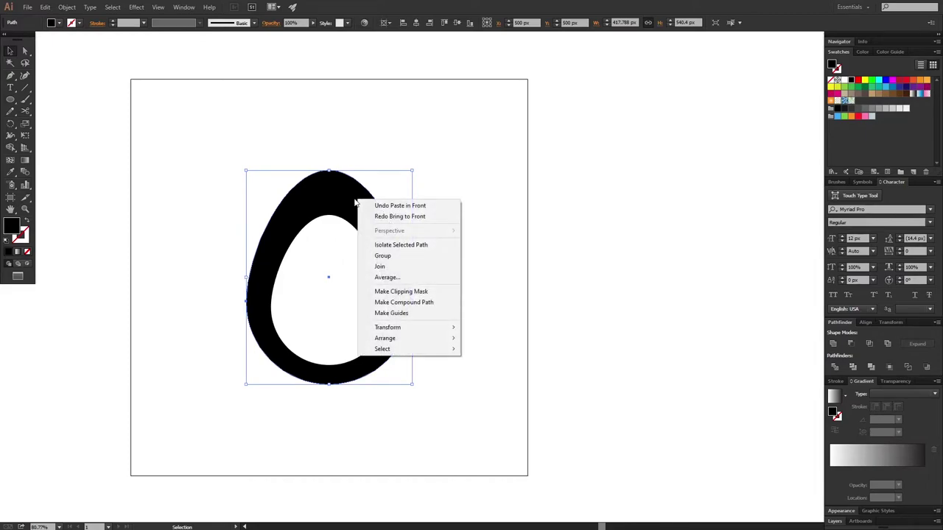
mouse_move(388, 341)
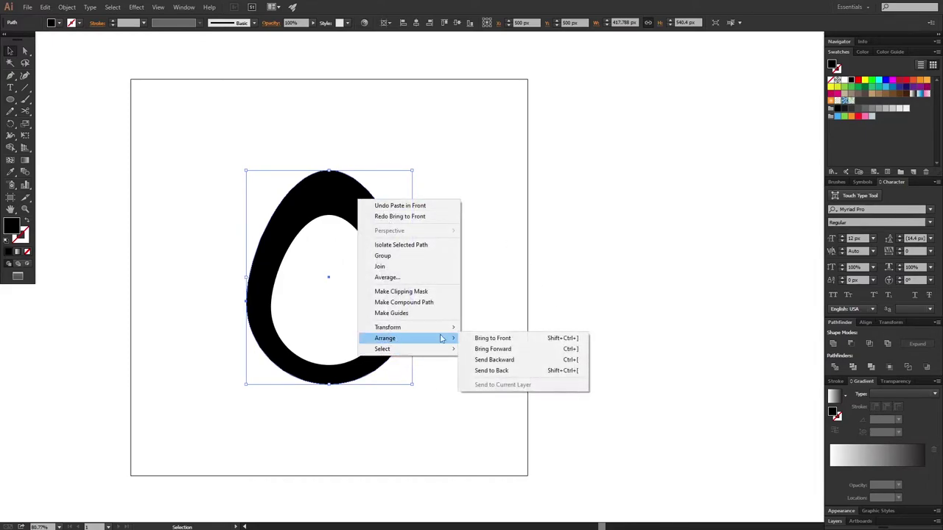
click(576, 341)
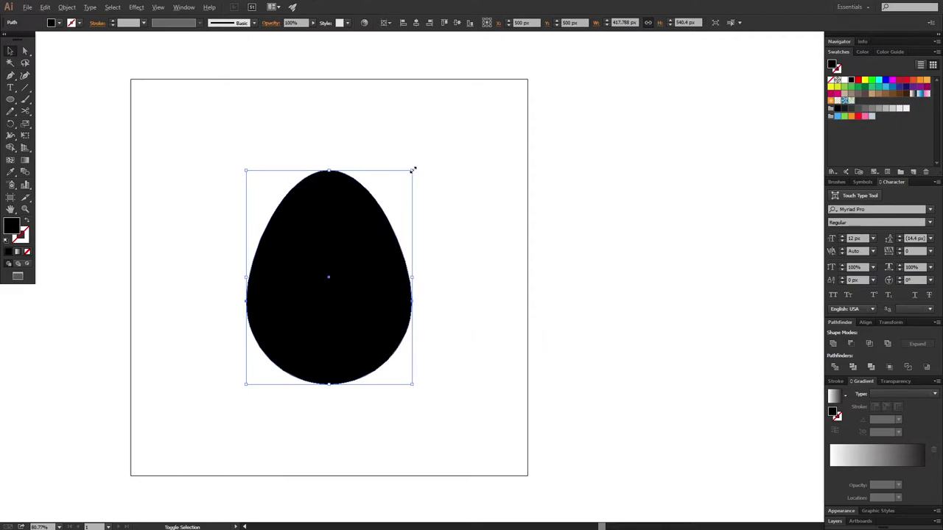
Shrink the black copy proportionally to about 35 by 45 px and place it as the left eye at about X 464, Y 447 px.
drag(412, 170, 366, 225)
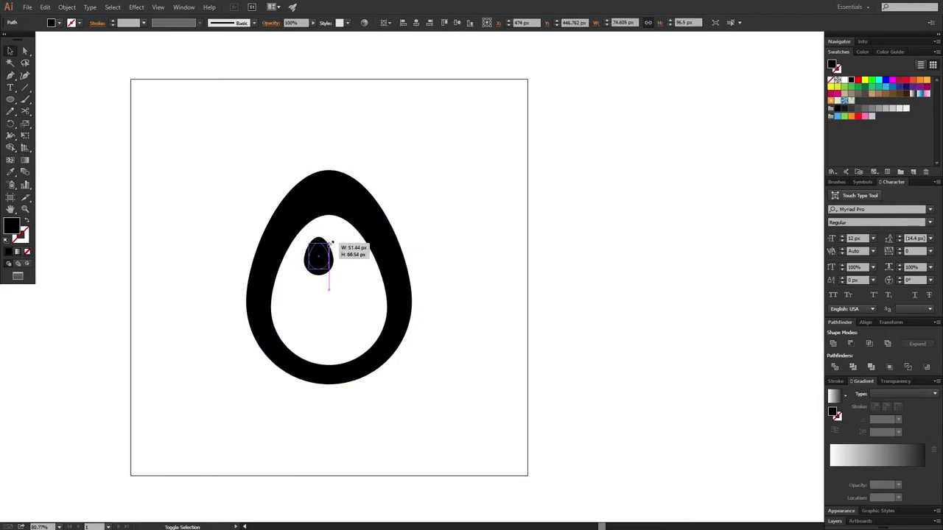
click(459, 257)
drag(330, 256, 314, 257)
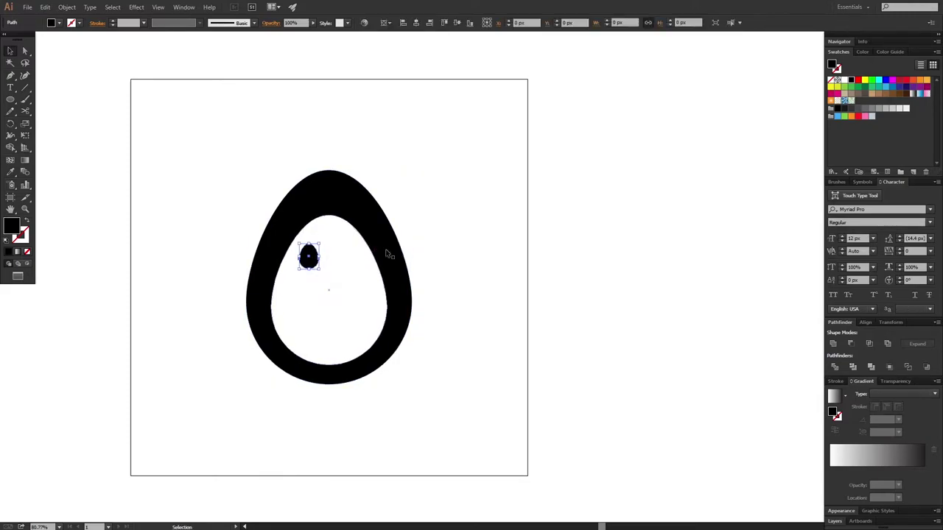
click(431, 253)
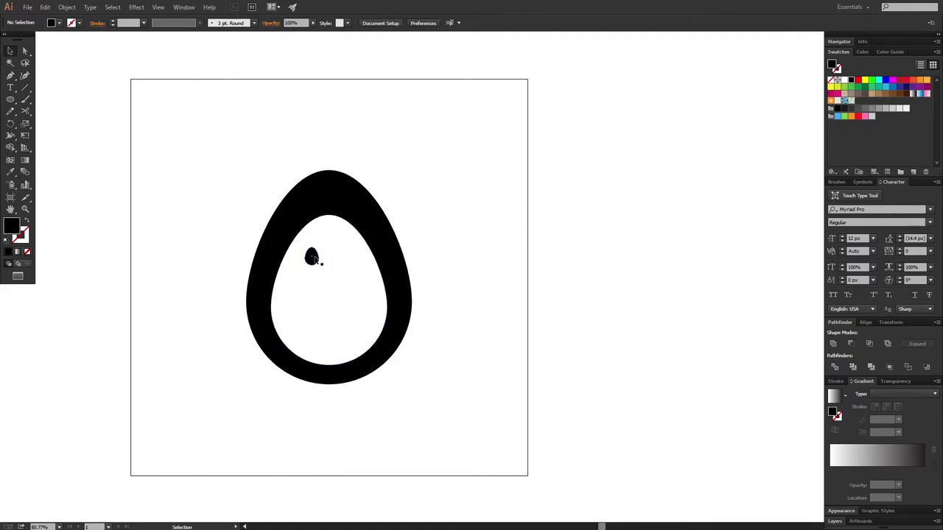
drag(315, 257, 318, 257)
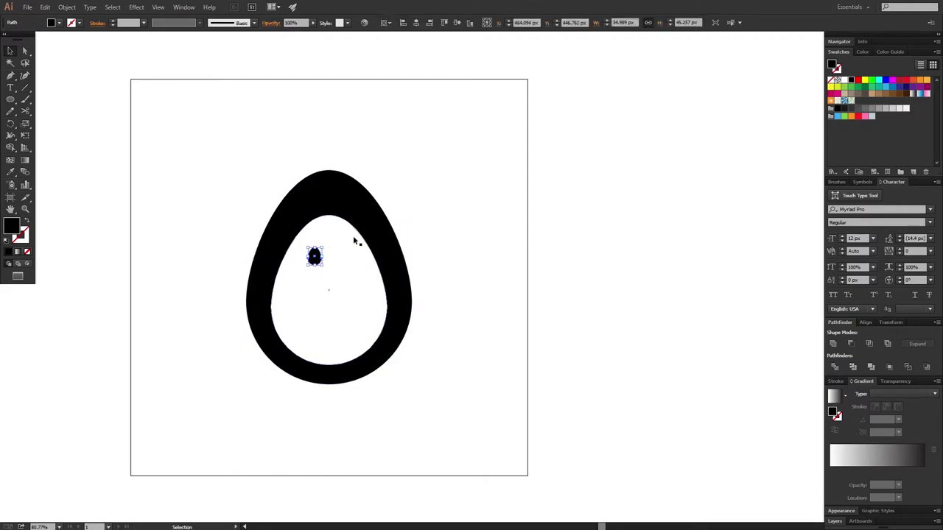
key(ctrl+shift+a)
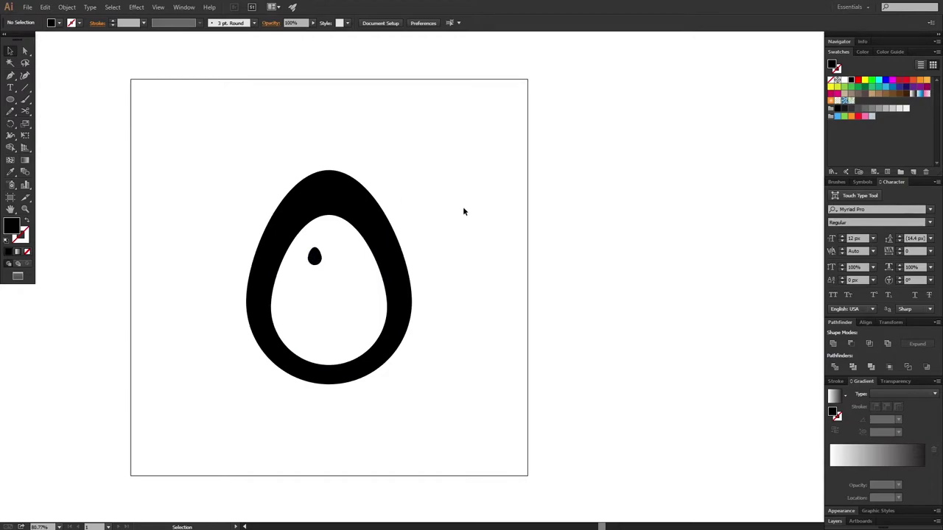
Duplicate the left eye horizontally to make a level right eye on the white face.
click(314, 258)
click(221, 360)
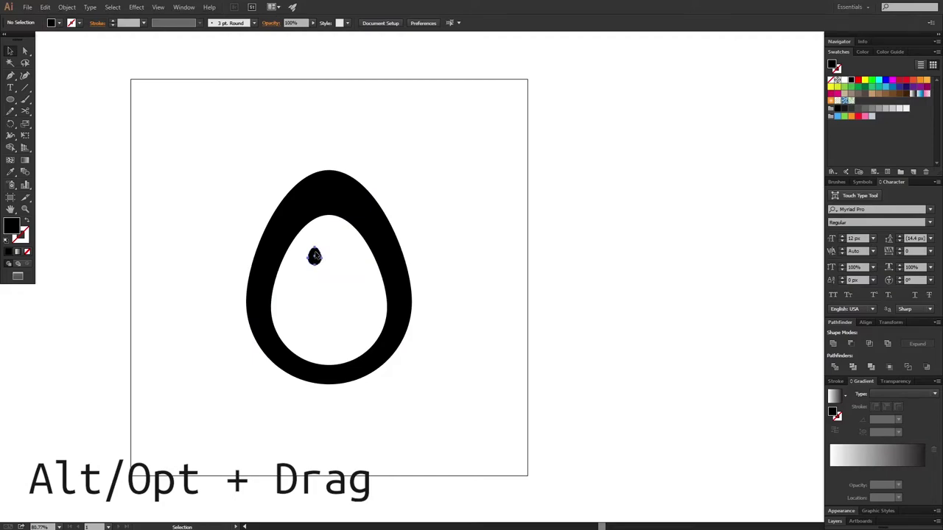
drag(314, 256, 341, 257)
click(325, 349)
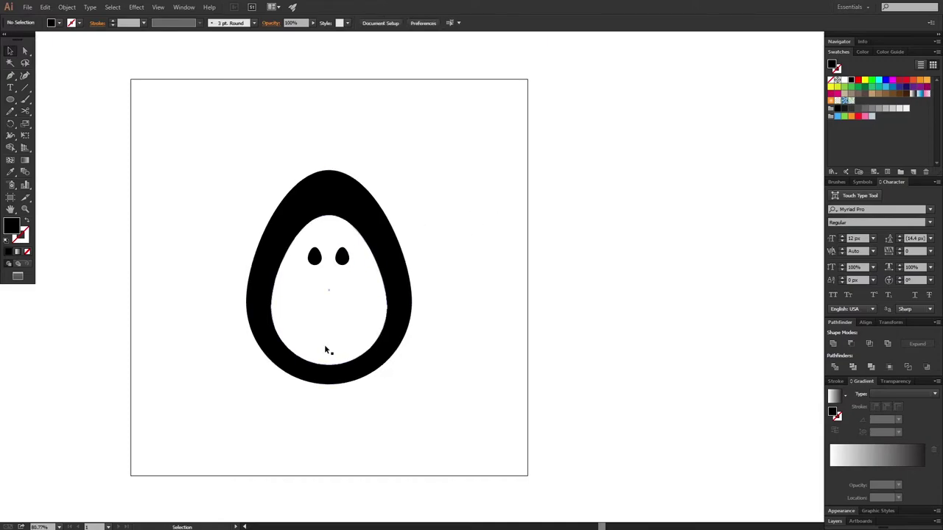
Group the two eyes.
click(315, 257)
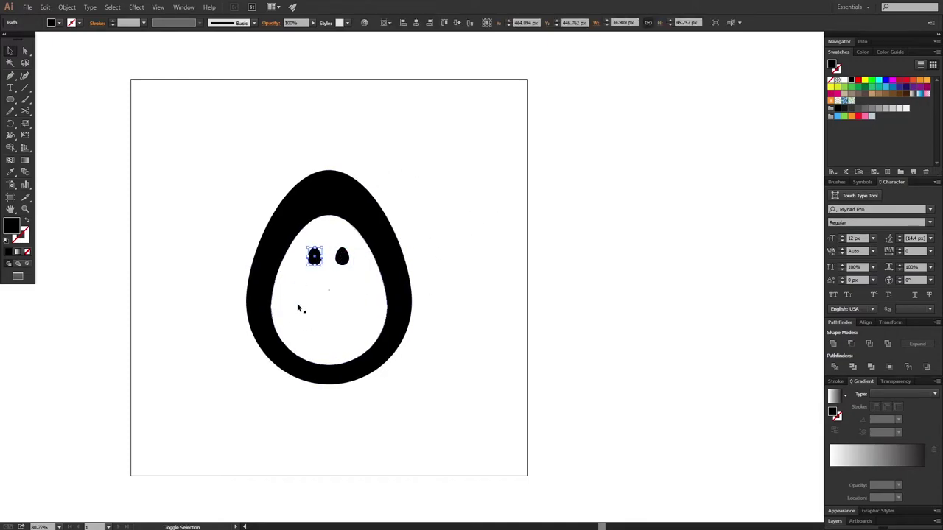
shift+click(343, 257)
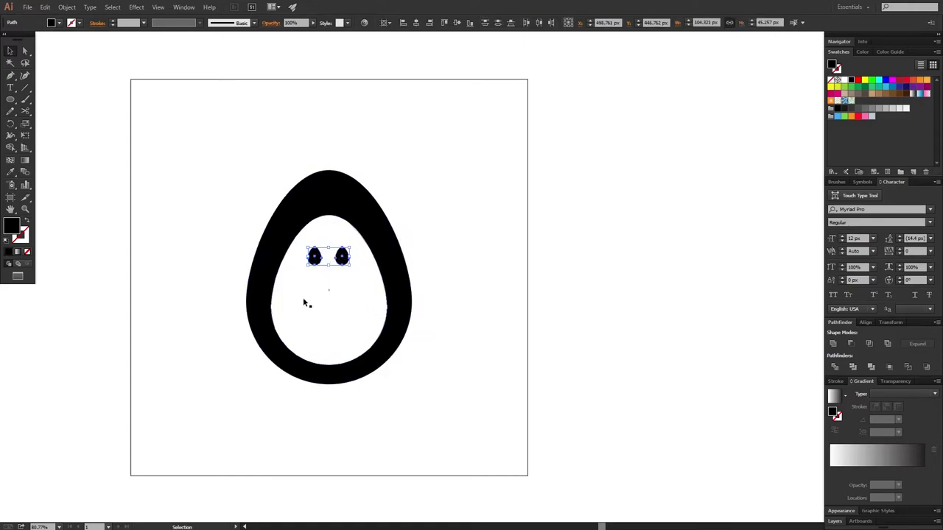
key(ctrl+g)
key(a)
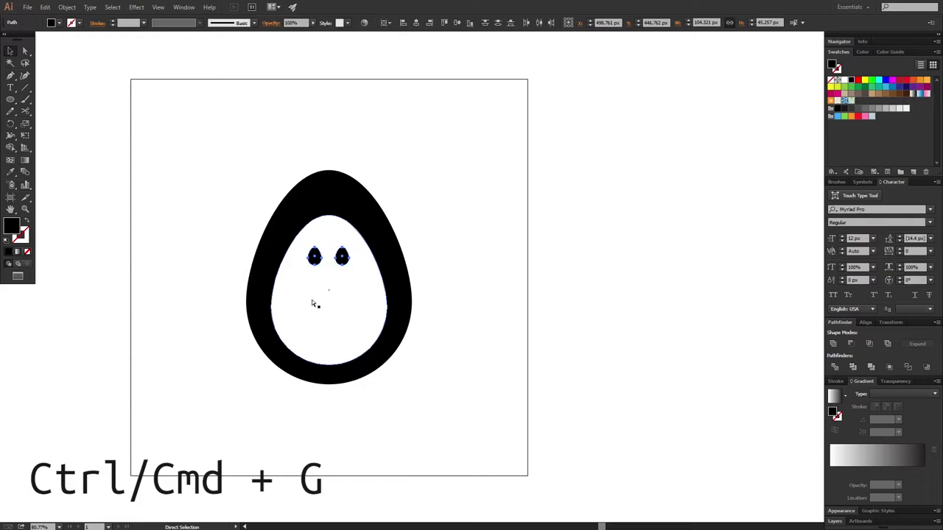
key(ctrl+g)
key(ctrl+shift+a)
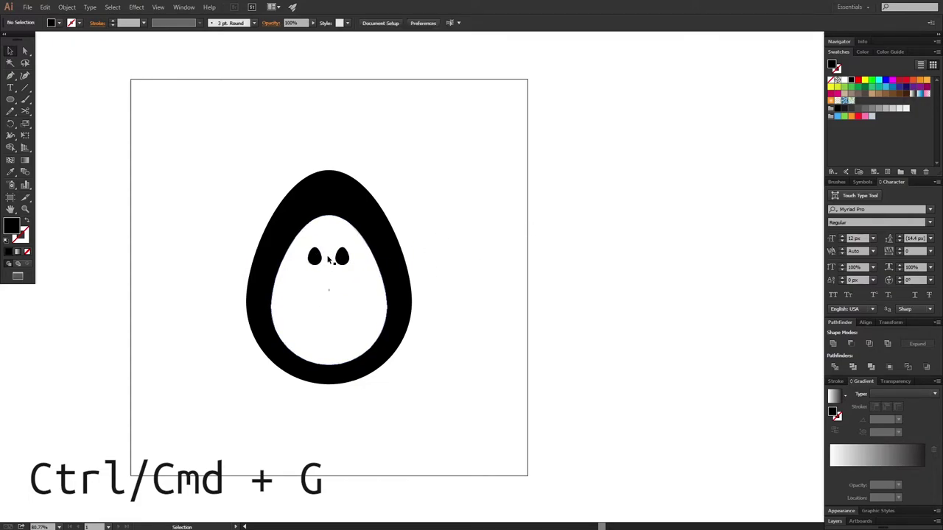
Centre the eye group horizontally on the outer black egg, using the egg as the key object.
drag(333, 251, 464, 250)
drag(390, 277, 348, 278)
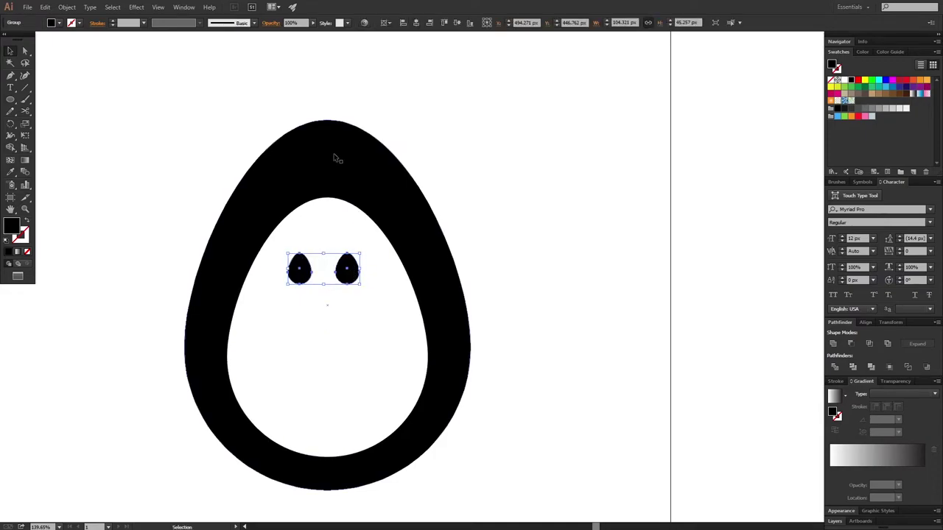
scroll(351, 302, down, 2)
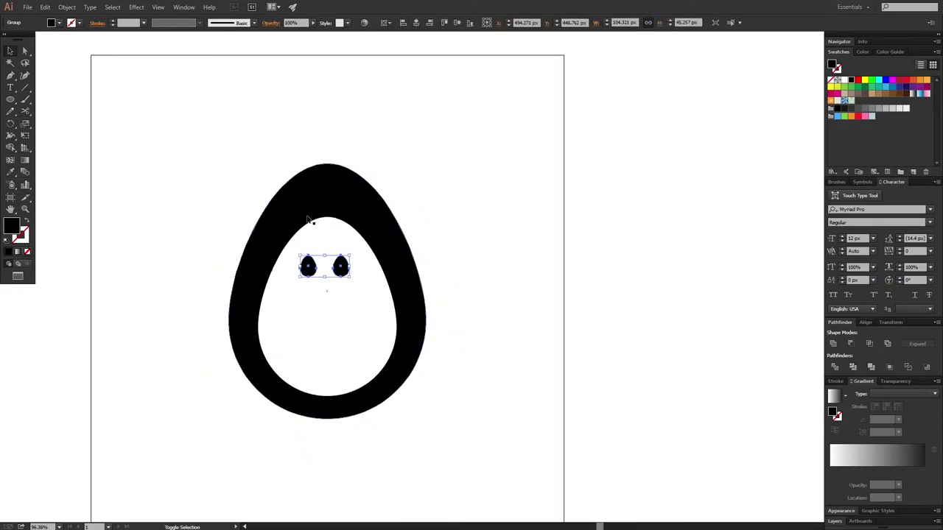
click(360, 266)
click(341, 268)
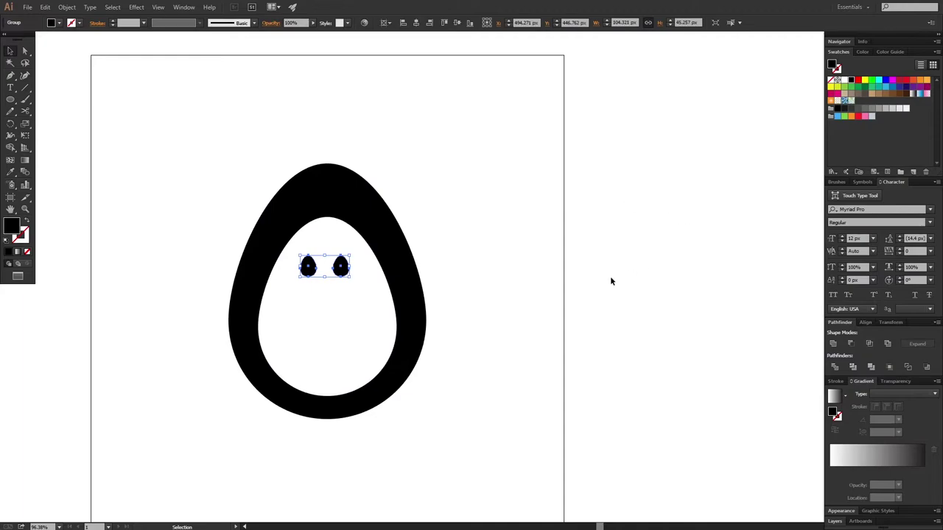
shift+click(338, 181)
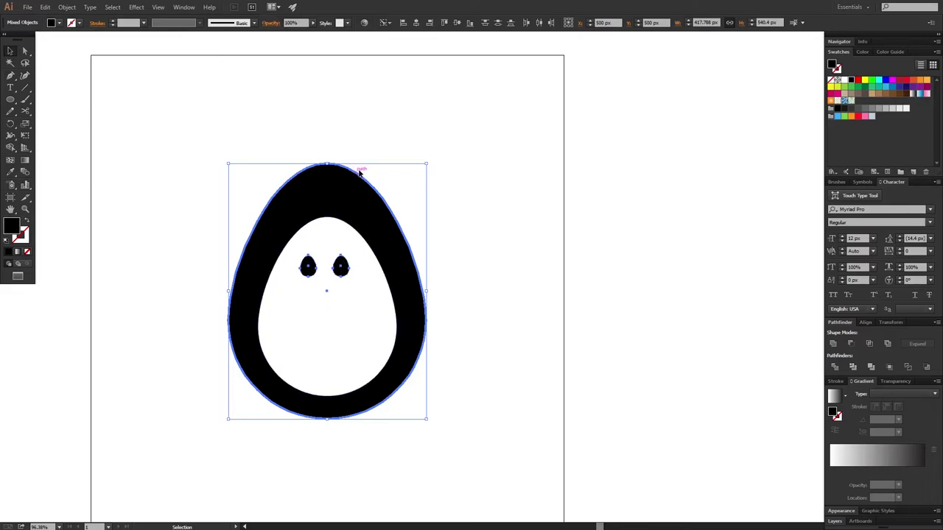
click(417, 24)
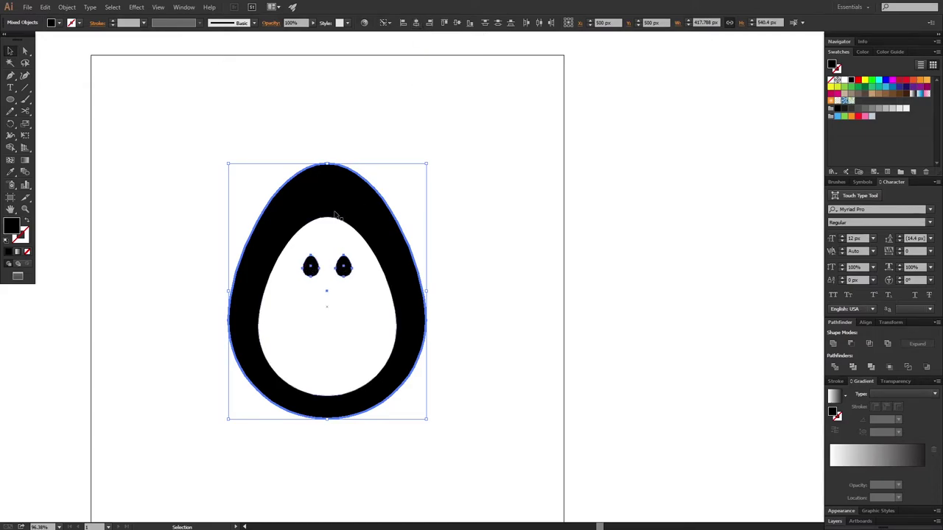
click(488, 205)
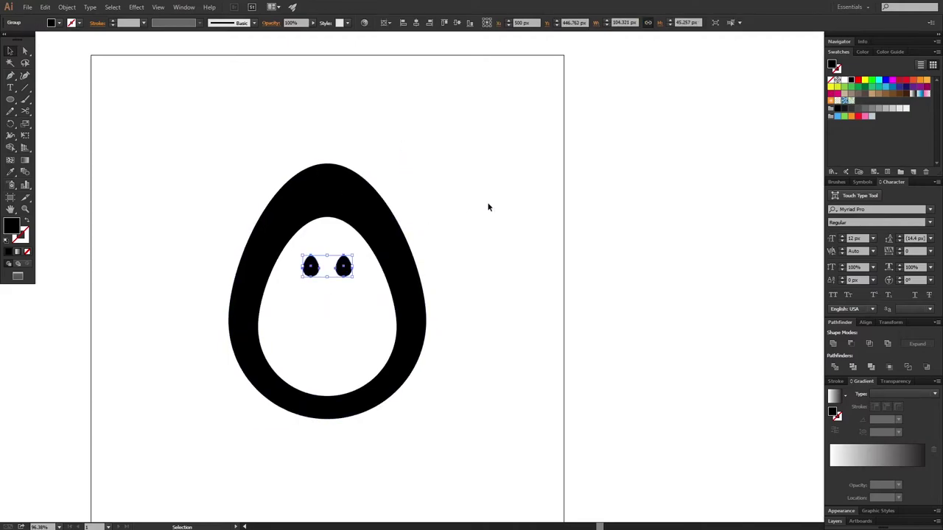
Try moving the eye group off-centre and aligning the outer egg to it as key object, and undo both changes.
drag(333, 266, 376, 298)
click(467, 234)
click(376, 301)
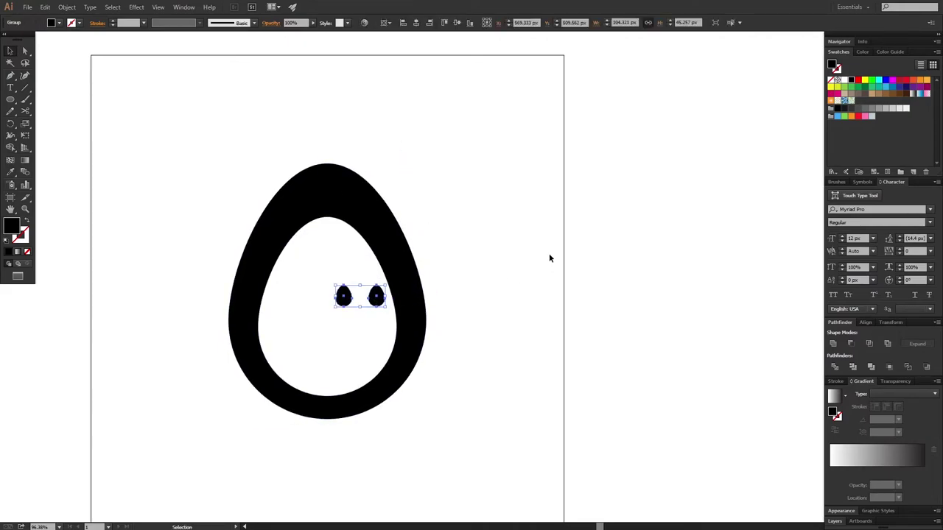
shift+click(343, 185)
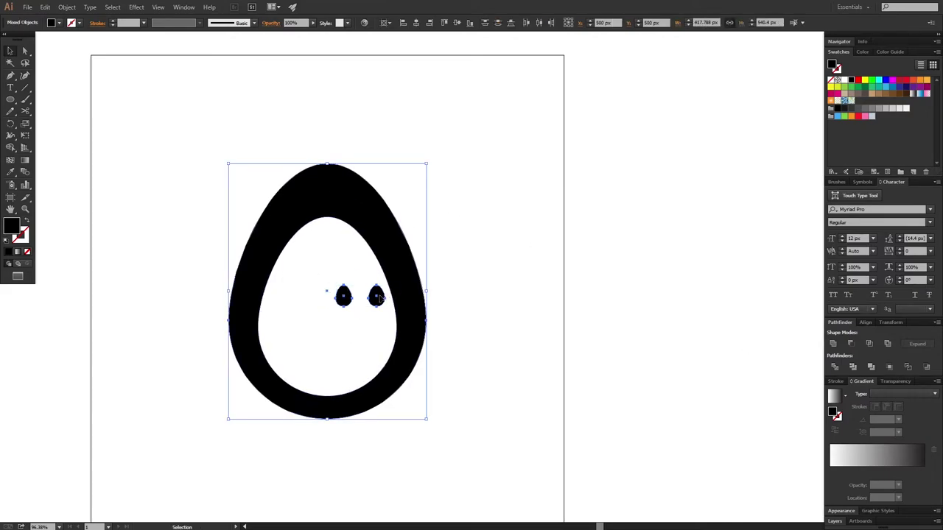
click(377, 295)
click(416, 22)
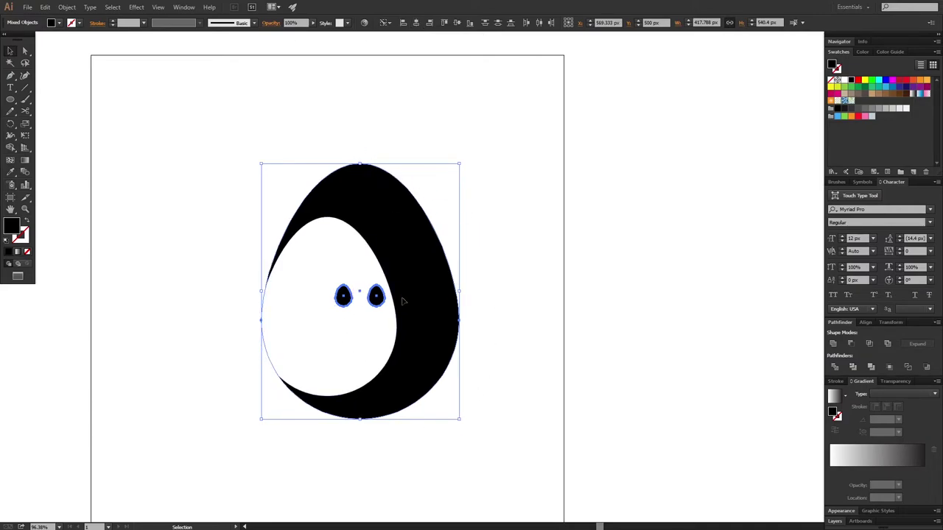
key(a)
key(ctrl+z)
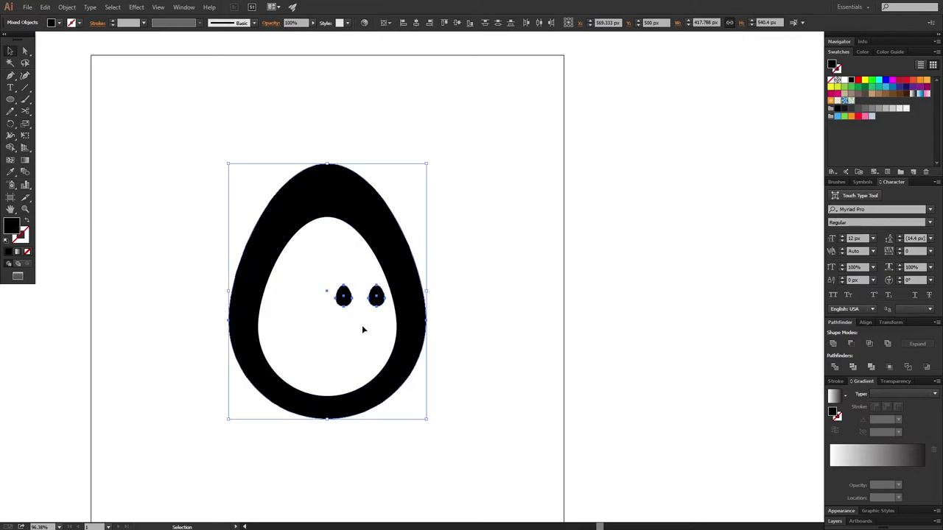
key(ctrl+z)
key(v)
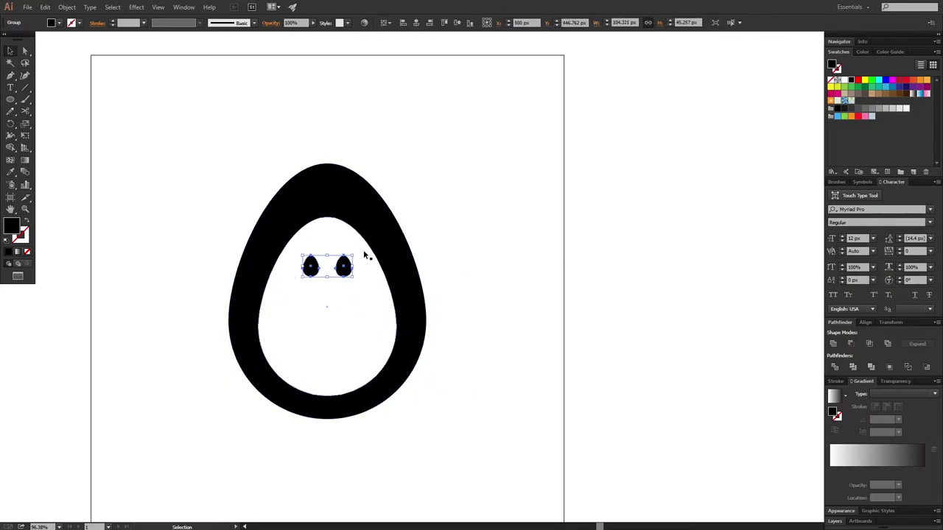
Duplicate the outer black egg in place and bring the copy to the front, undoing the trial resize.
click(349, 195)
click(503, 165)
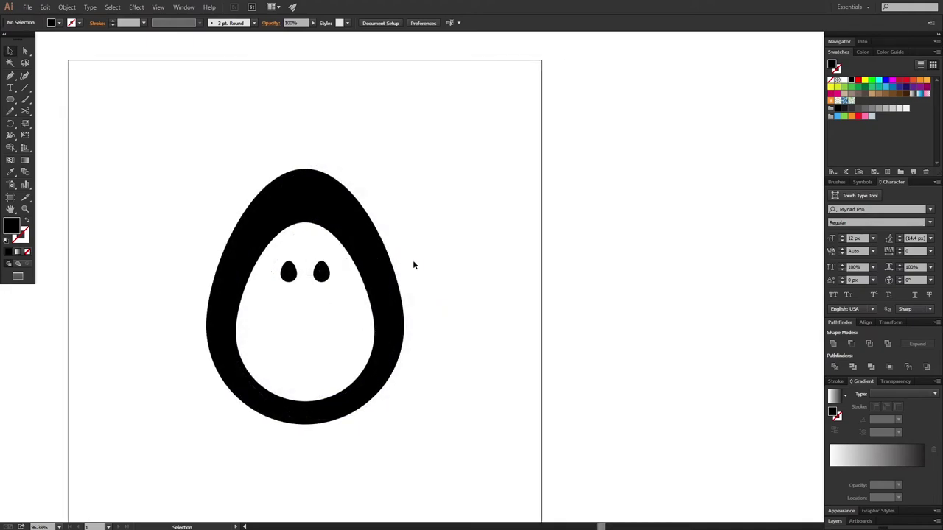
click(337, 205)
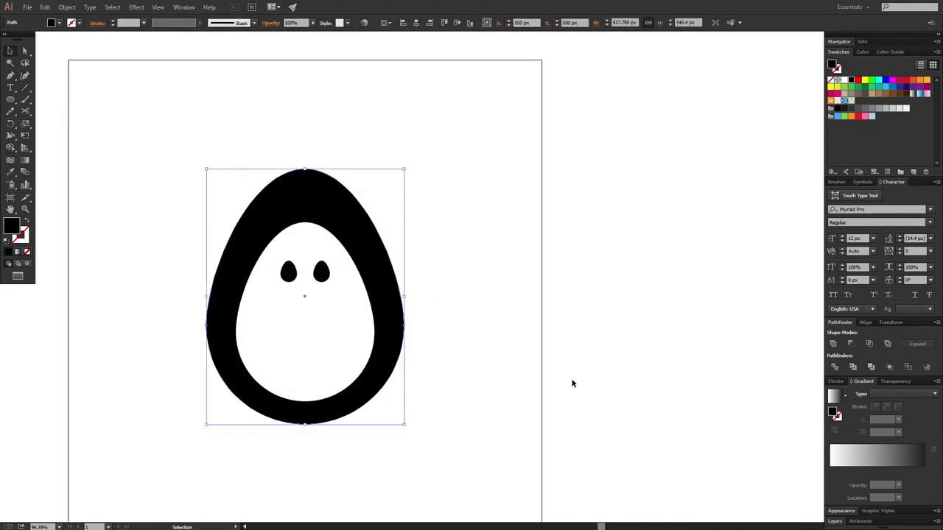
click(423, 265)
click(331, 185)
key(ctrl+c)
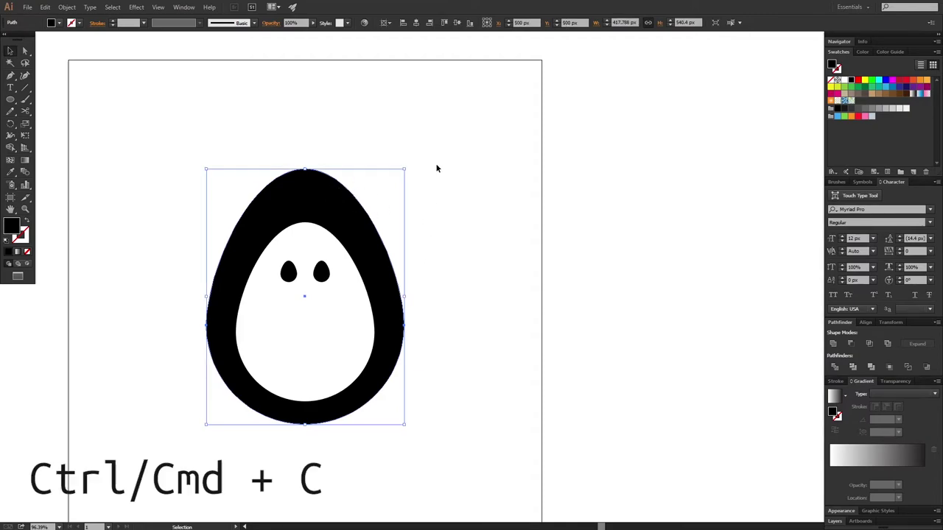
click(393, 183)
key(ctrl+f)
drag(406, 169, 382, 196)
key(ctrl+z)
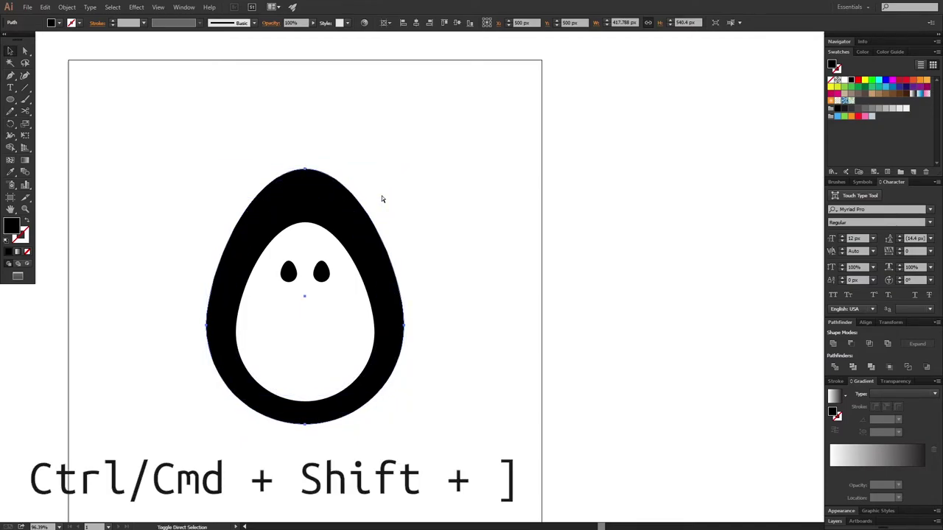
key(ctrl+shift+bracketright)
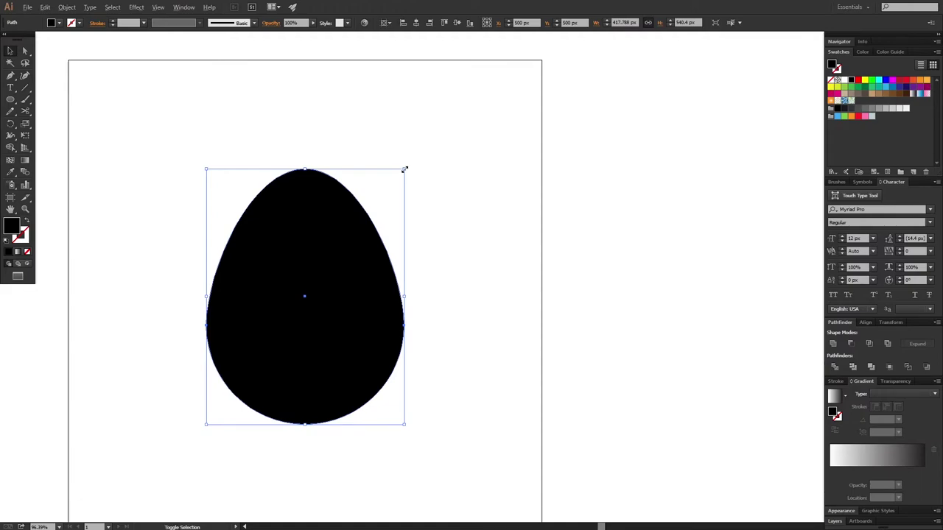
Scale the copied egg about its centre to about 95 by 123 px and move it straight down to about Y 623 px.
drag(405, 170, 346, 269)
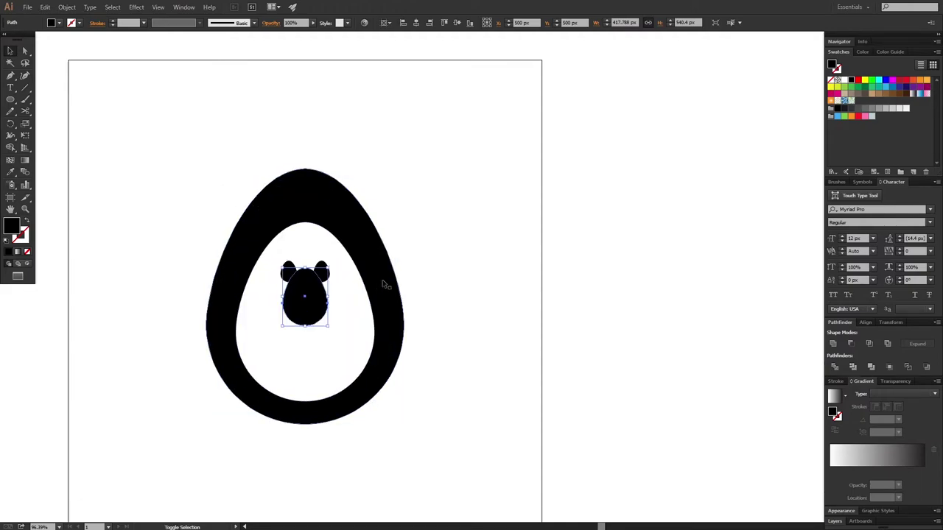
drag(306, 302, 307, 362)
click(417, 357)
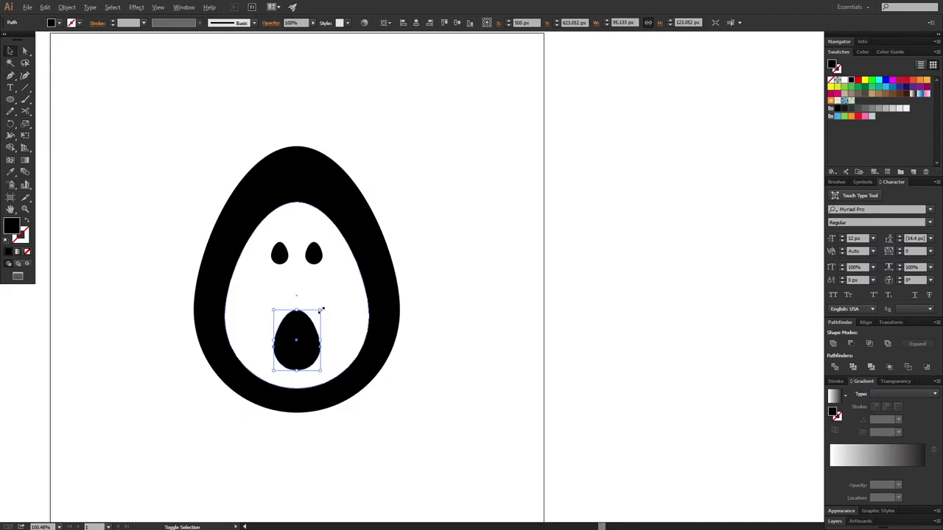
Shrink the mouth egg slightly more about its centre, keeping its proportions, and deselect it.
drag(320, 312, 314, 318)
click(474, 266)
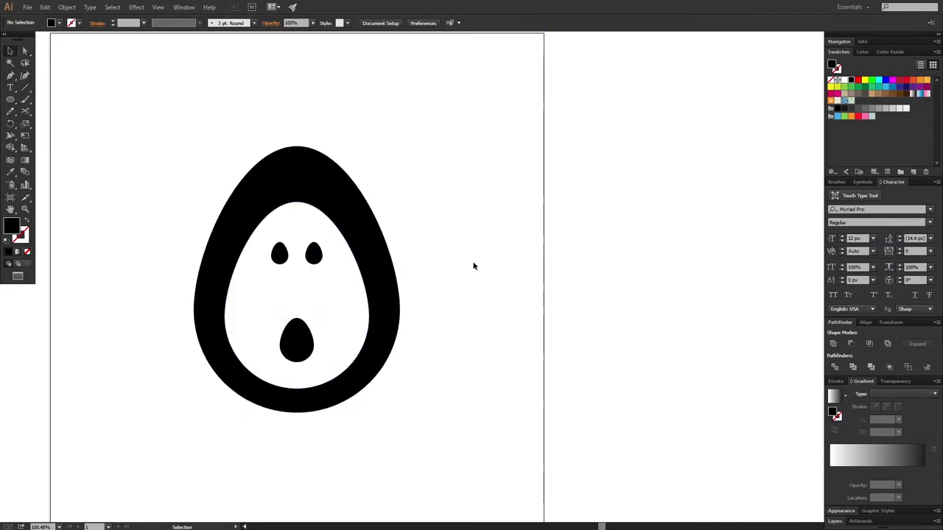
click(297, 339)
click(501, 286)
scroll(324, 338, down, 3)
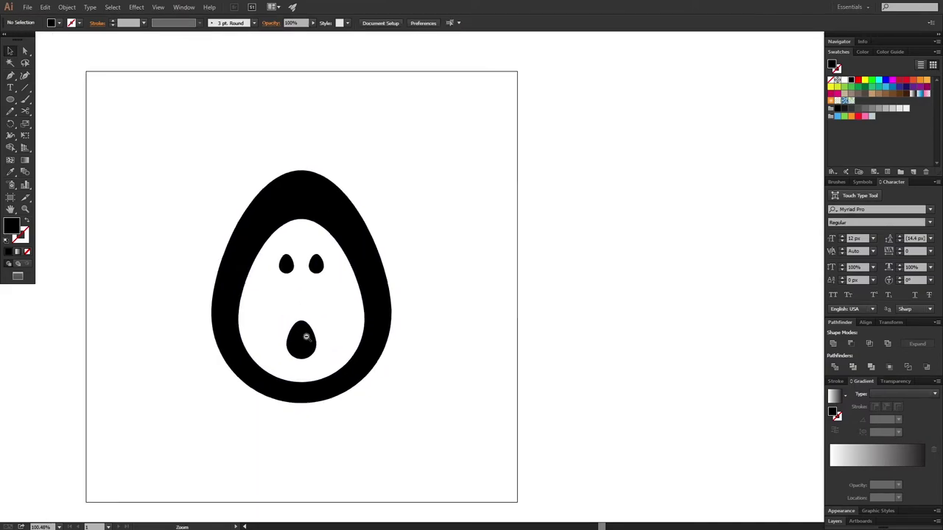
scroll(246, 341, up, 2)
scroll(324, 356, up, 1)
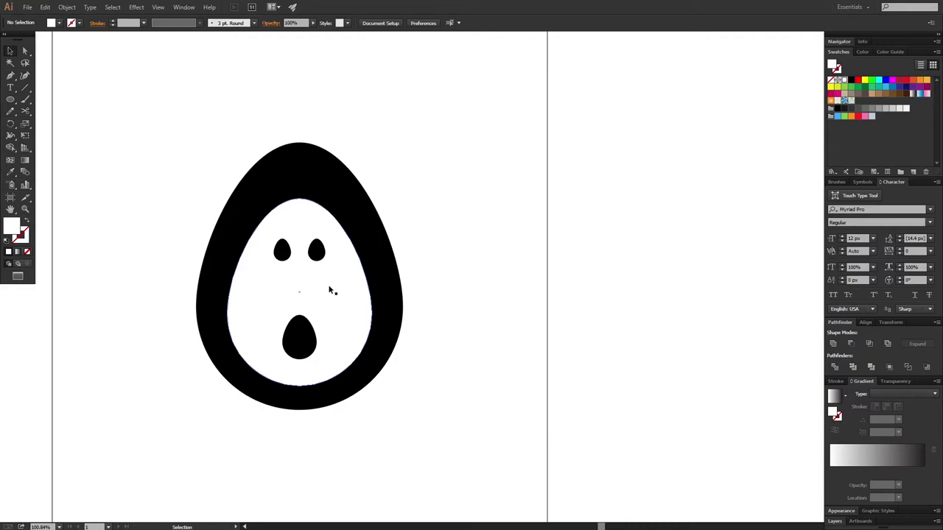
Duplicate the white face egg in place, undoing the small trial move made before copying.
click(330, 290)
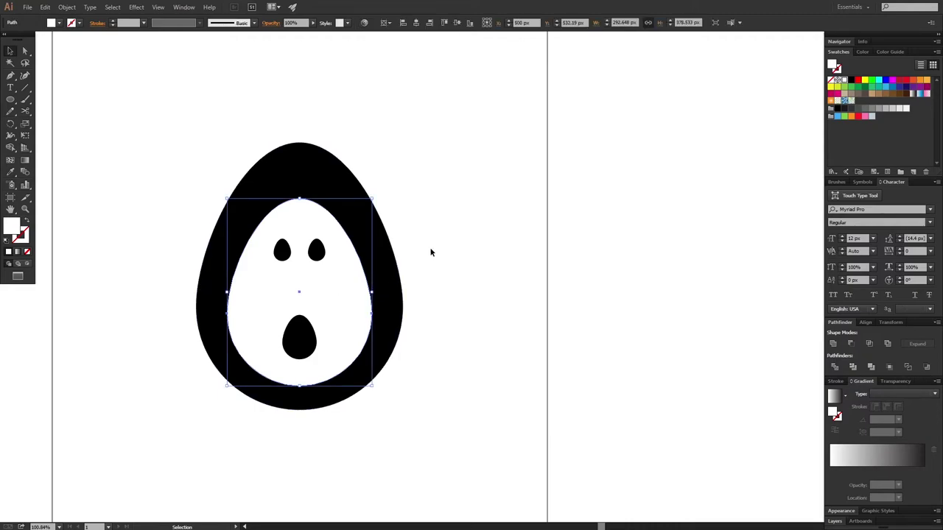
click(483, 323)
click(337, 291)
drag(325, 275, 321, 271)
key(ctrl+z)
key(ctrl+c)
key(ctrl+f)
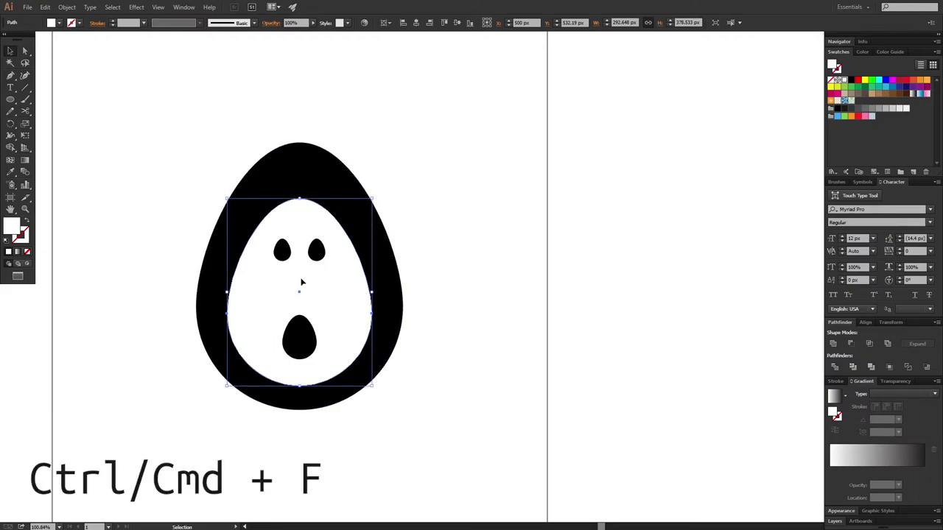
Move the copied white egg straight up to about Y 447 px and rotate it 180° so its narrow end points down.
drag(315, 279, 372, 292)
key(ctrl+z)
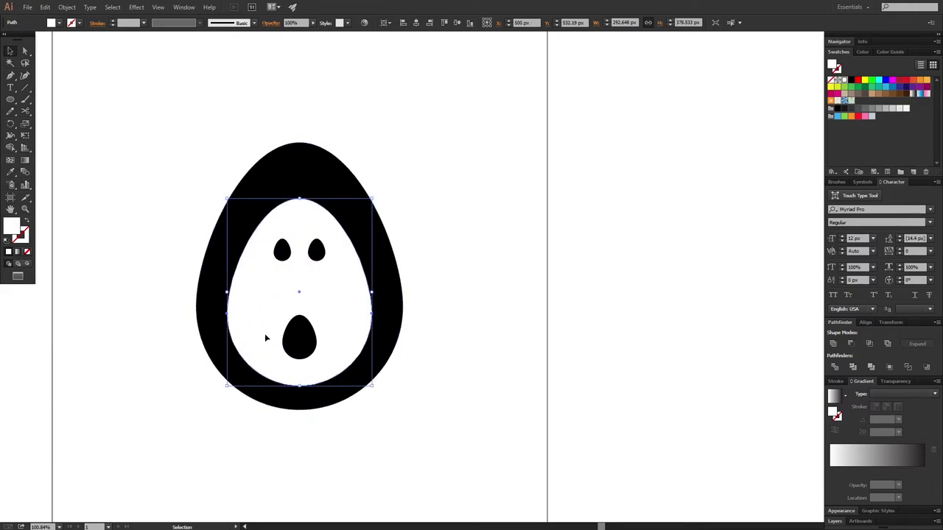
drag(261, 338, 268, 297)
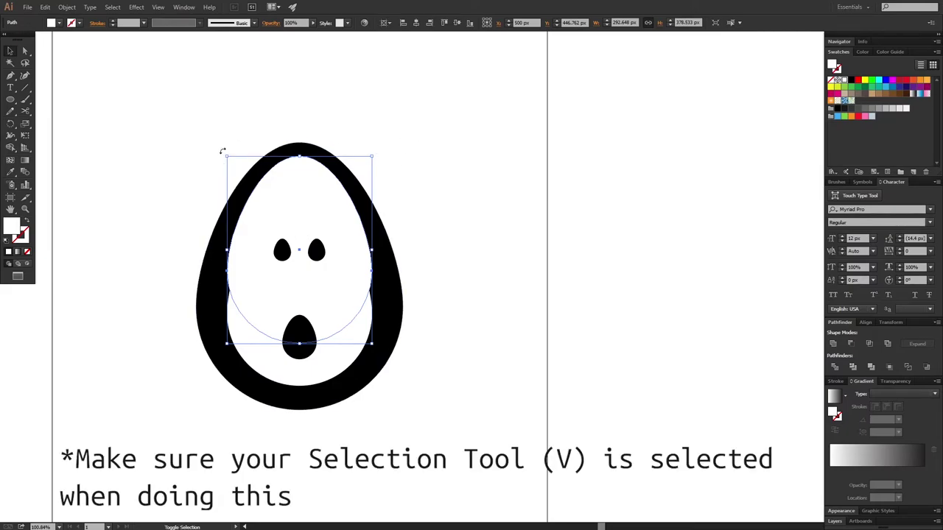
drag(221, 152, 354, 354)
click(513, 168)
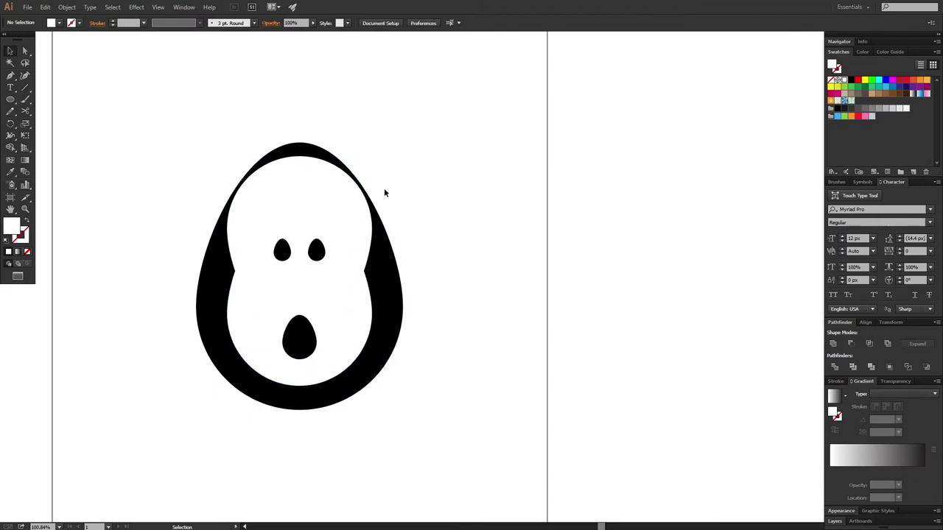
Shrink the inverted white egg proportionally about its centre to about 223 by 288 px and lower it to about Y 469 px.
click(329, 179)
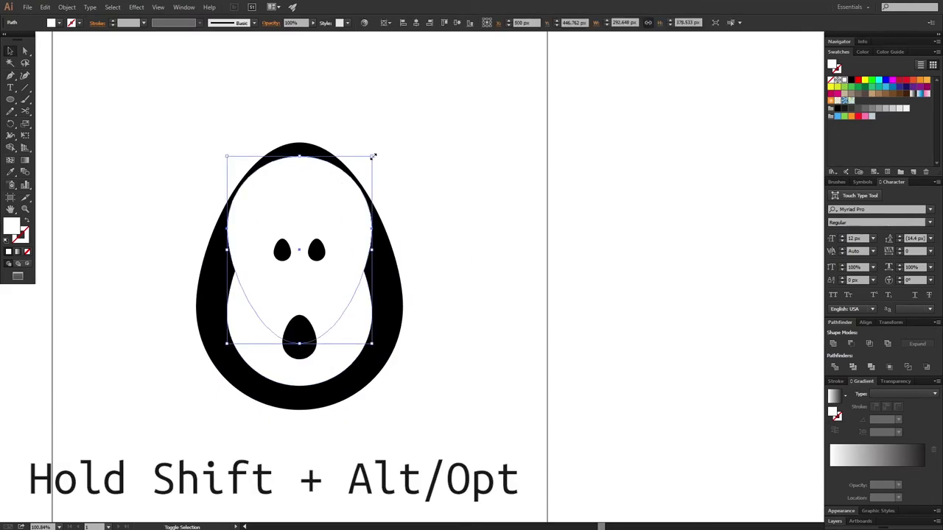
drag(373, 156, 352, 182)
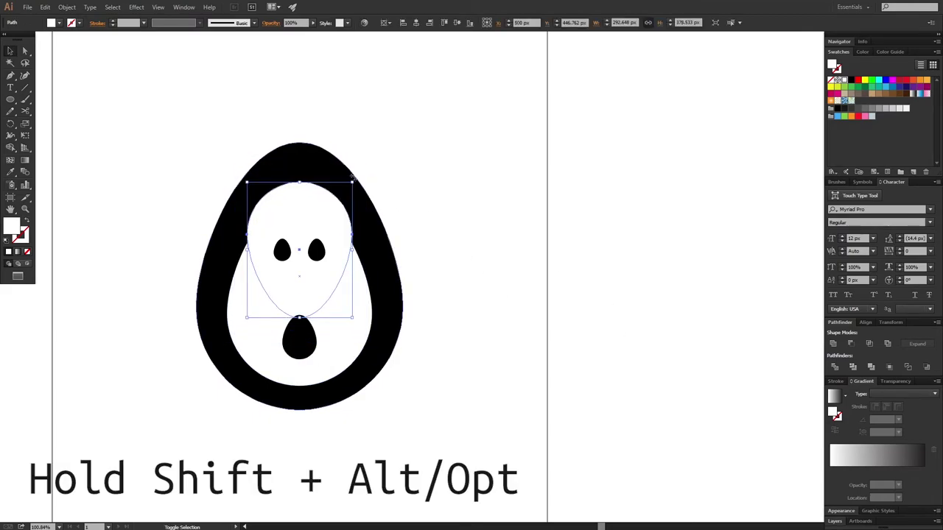
click(416, 158)
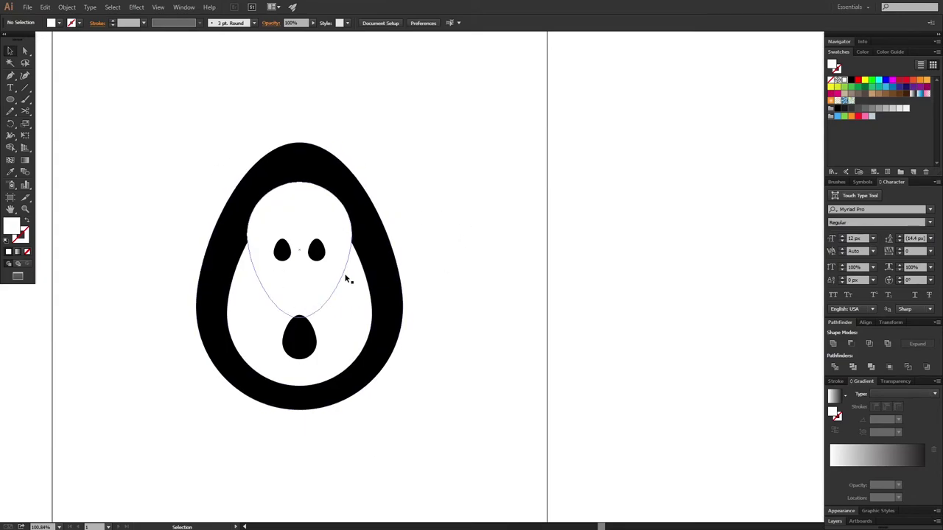
drag(329, 202, 300, 207)
click(545, 221)
click(307, 223)
click(488, 199)
click(417, 243)
scroll(246, 254, up, 4)
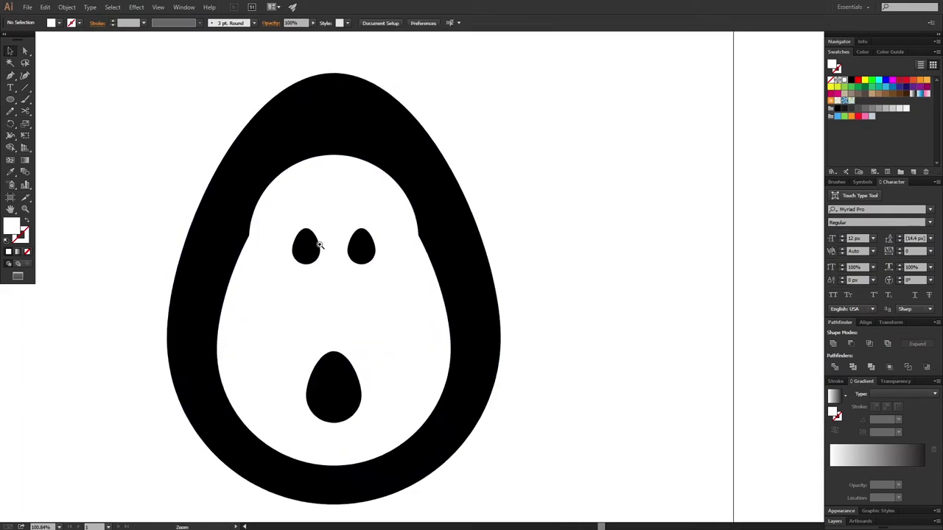
scroll(390, 225, down, 3)
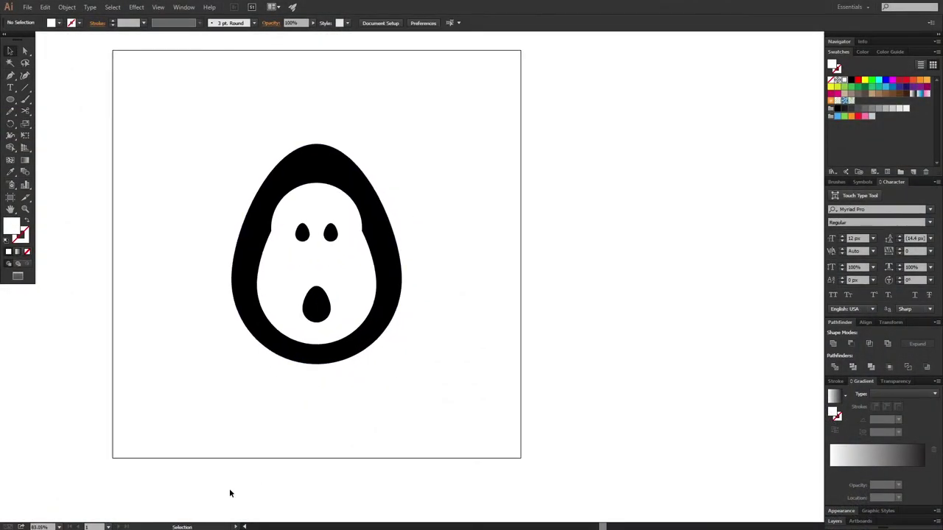
Add the text "Gorilla" below the black egg, scale it up to 108 px and place it roughly under the head.
key(t)
click(244, 423)
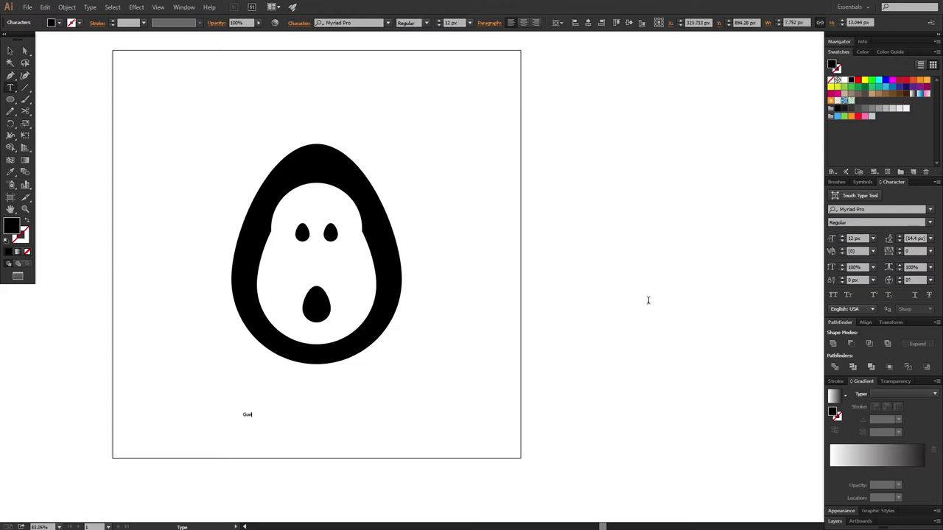
key(Escape)
drag(257, 412, 437, 354)
drag(329, 378, 357, 392)
Set the Gorilla text's font to Bungee Regular.
text(tt)
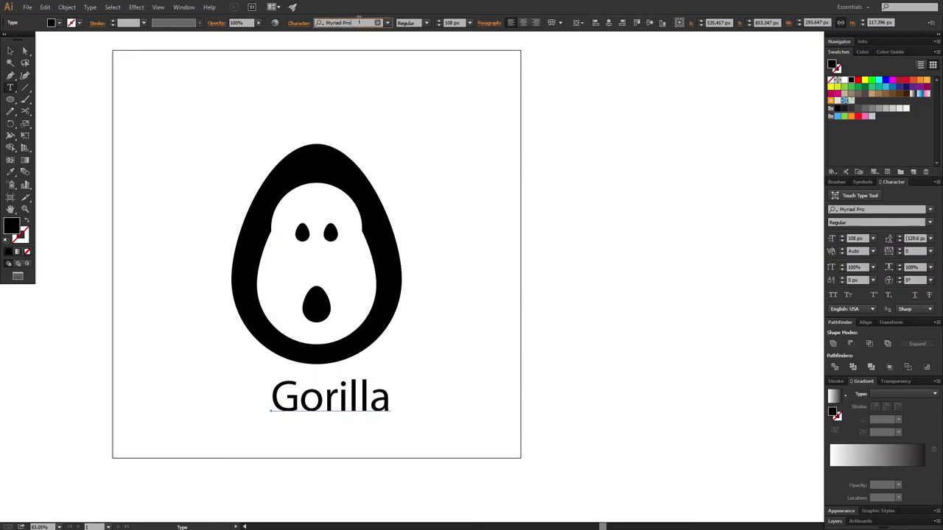
text(bung)
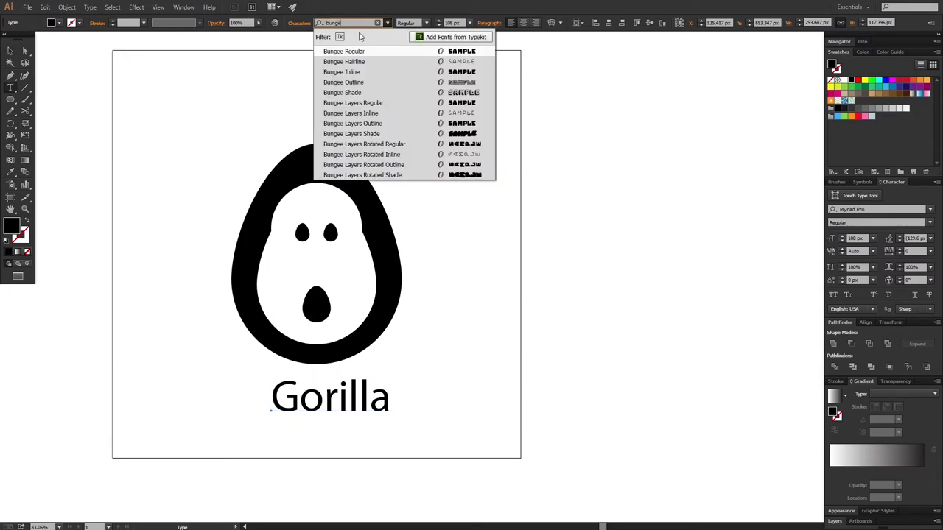
text(e)
click(347, 52)
key(Escape)
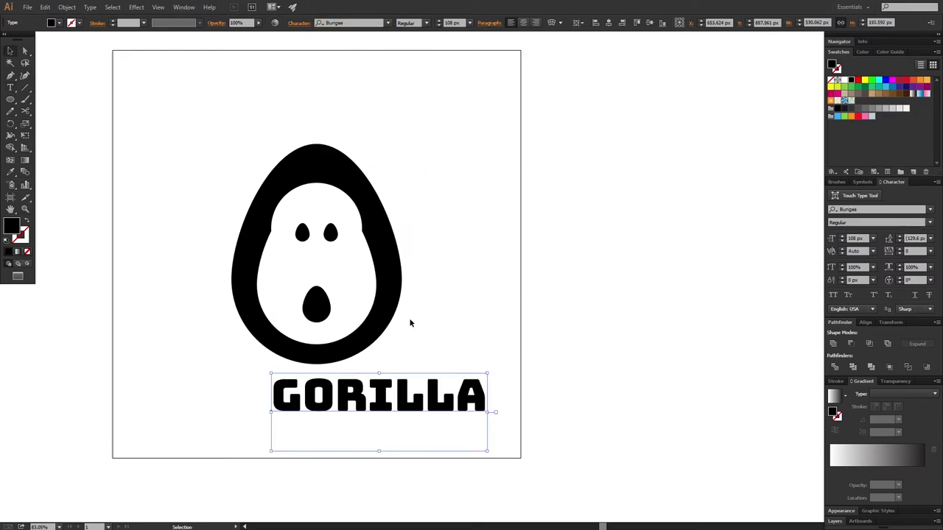
Centre the GORILLA text horizontally under the head, using the outer black egg as the key object.
drag(339, 377, 284, 377)
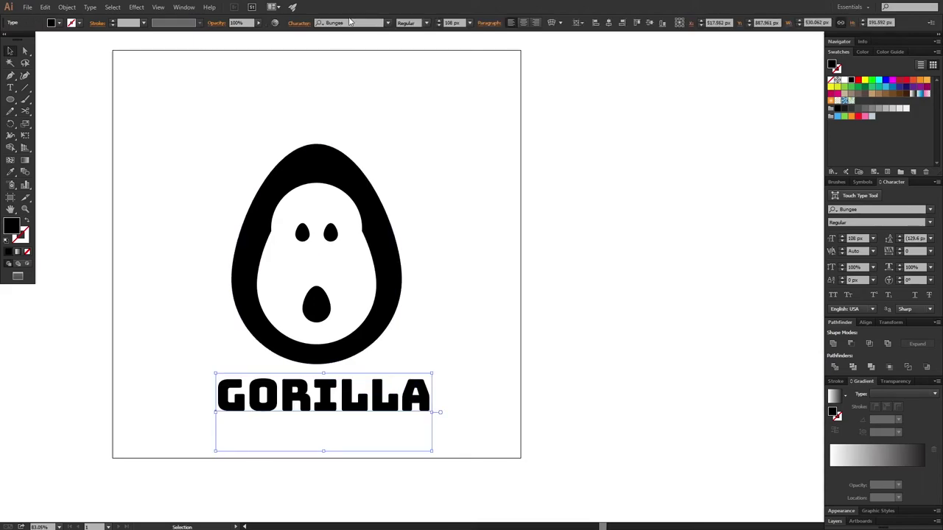
key(ctrl+shift+a)
click(315, 382)
shift+click(398, 297)
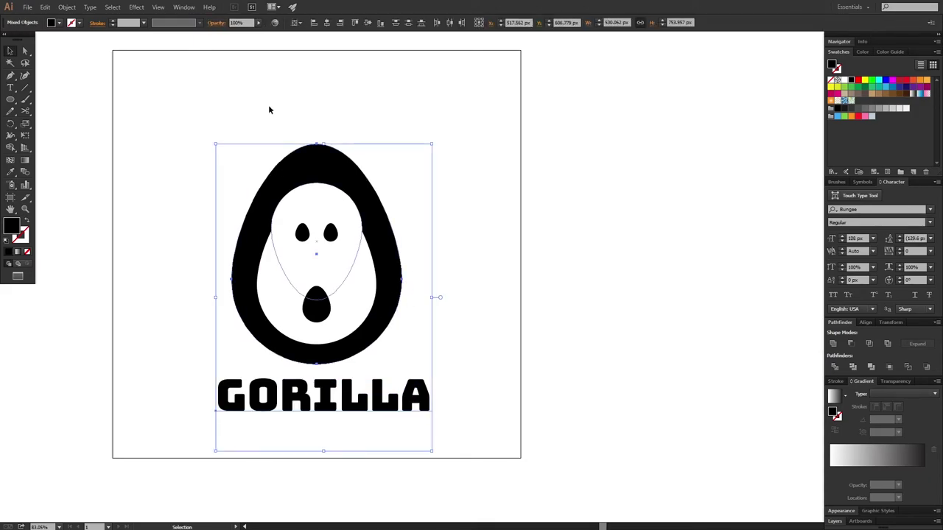
click(373, 182)
click(327, 22)
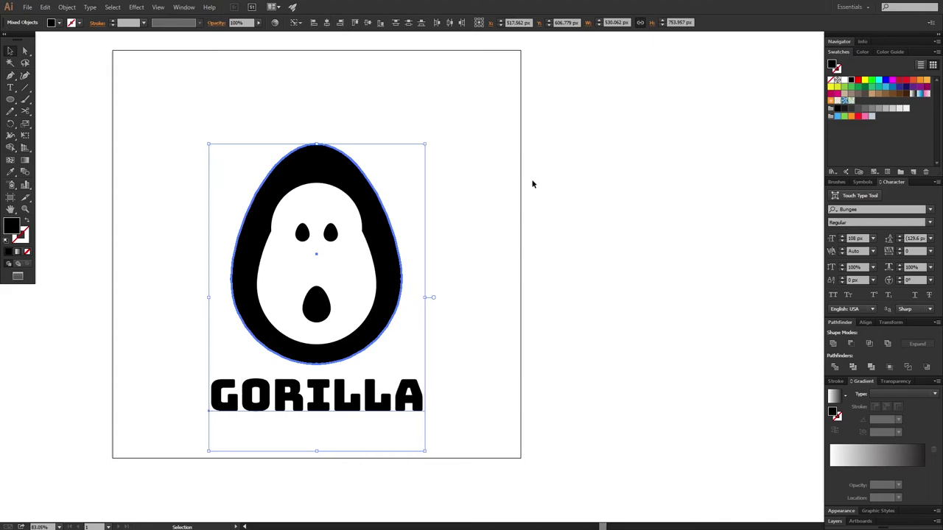
click(534, 184)
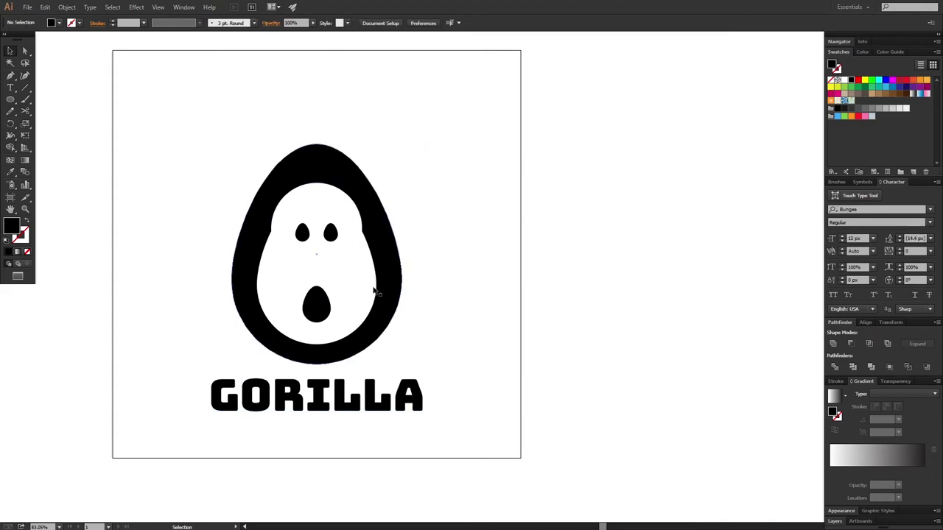
Duplicate the whole logo with its text and place the copy beside the artboard at about X 1463 px.
scroll(472, 287, down, 2)
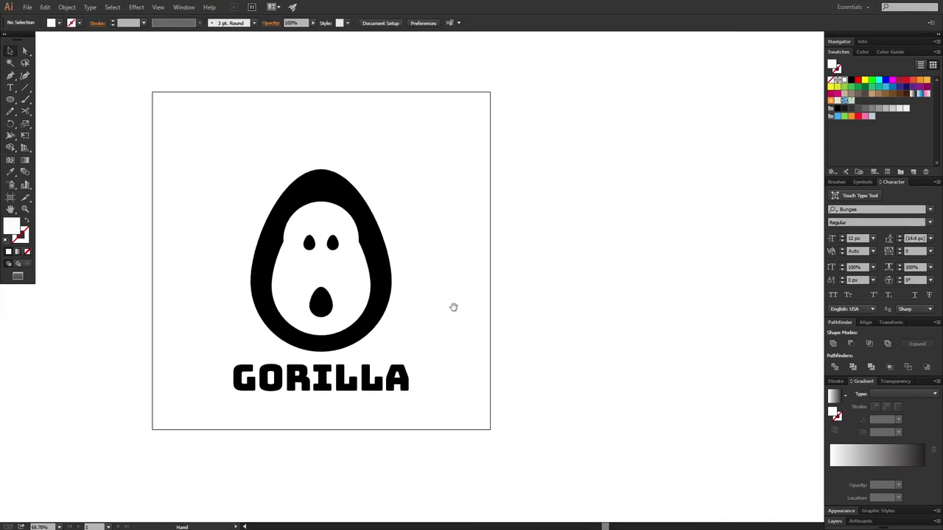
drag(452, 307, 410, 318)
drag(177, 125, 401, 455)
drag(283, 300, 607, 313)
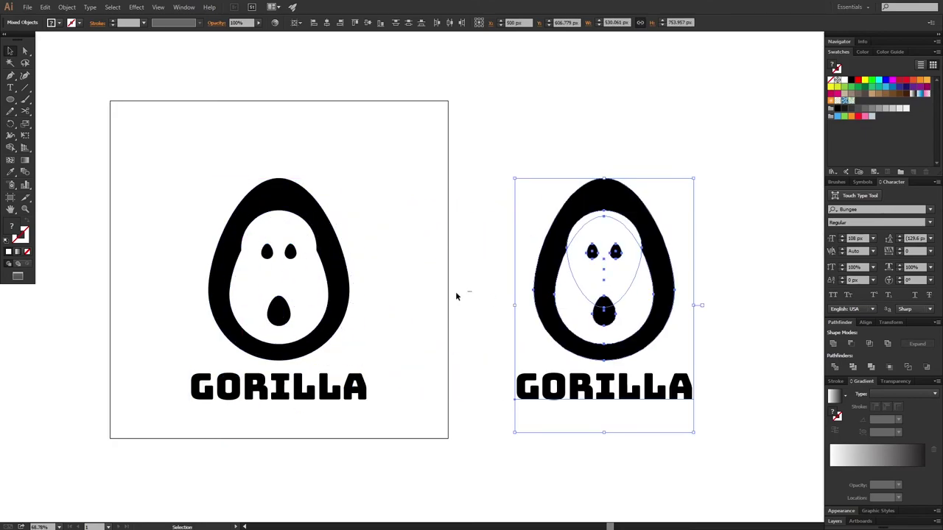
drag(450, 292, 105, 281)
click(376, 305)
drag(194, 320, 358, 362)
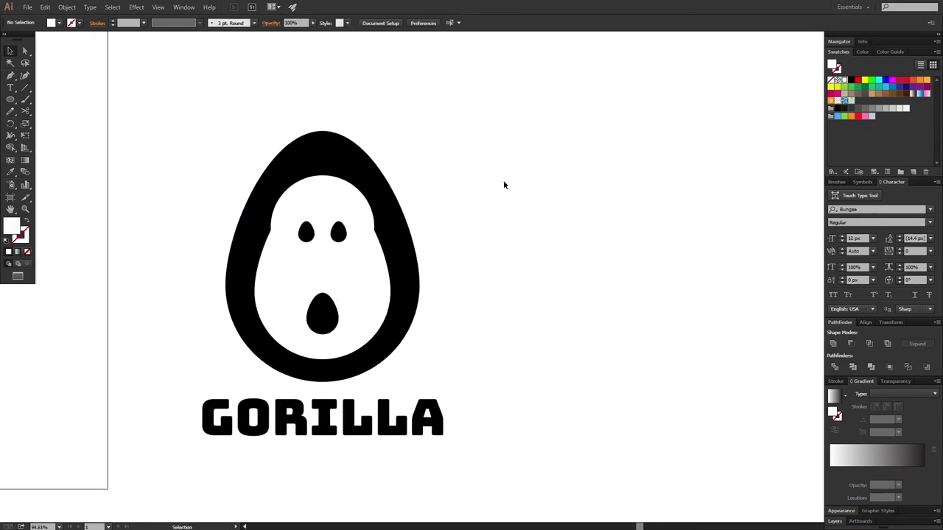
In the copied logo, pull the inverted white egg's top anchor point straight down to form a concave brow with two raised corners.
click(318, 195)
drag(325, 217, 355, 175)
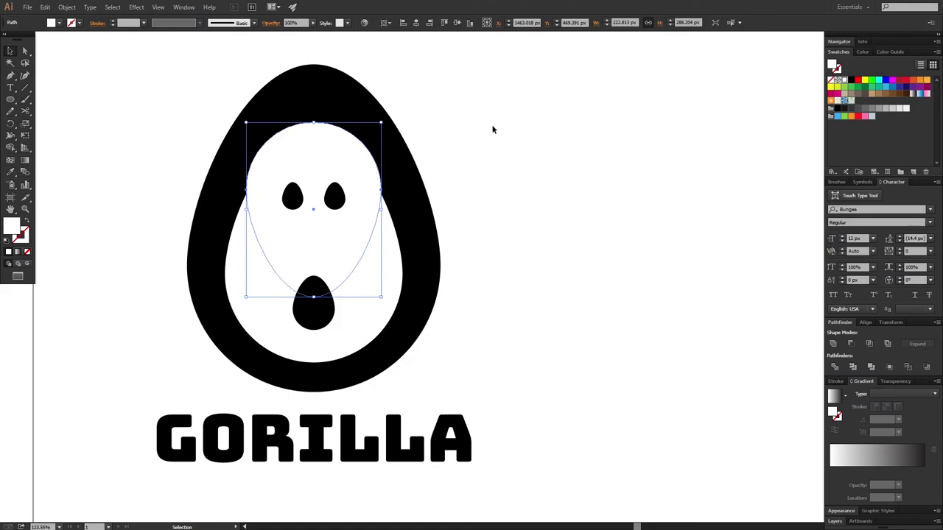
key(a)
key(v)
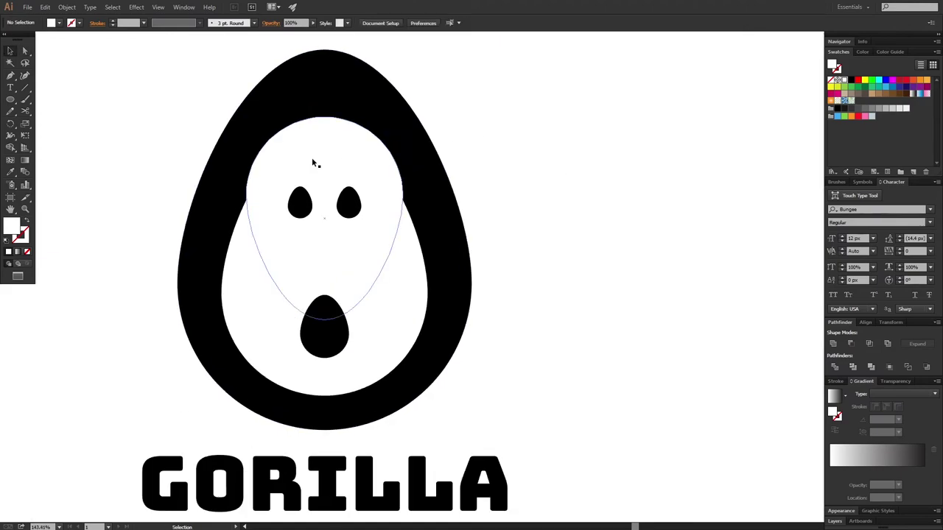
click(313, 163)
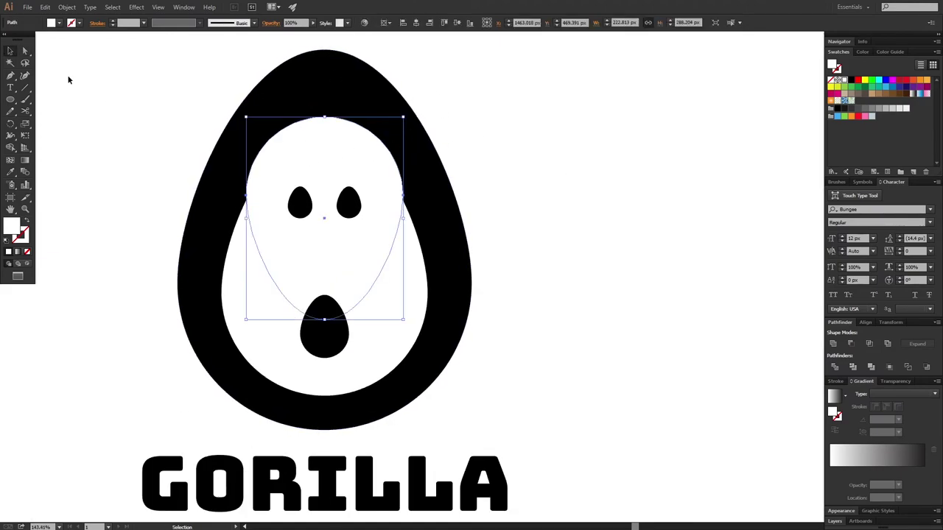
click(24, 52)
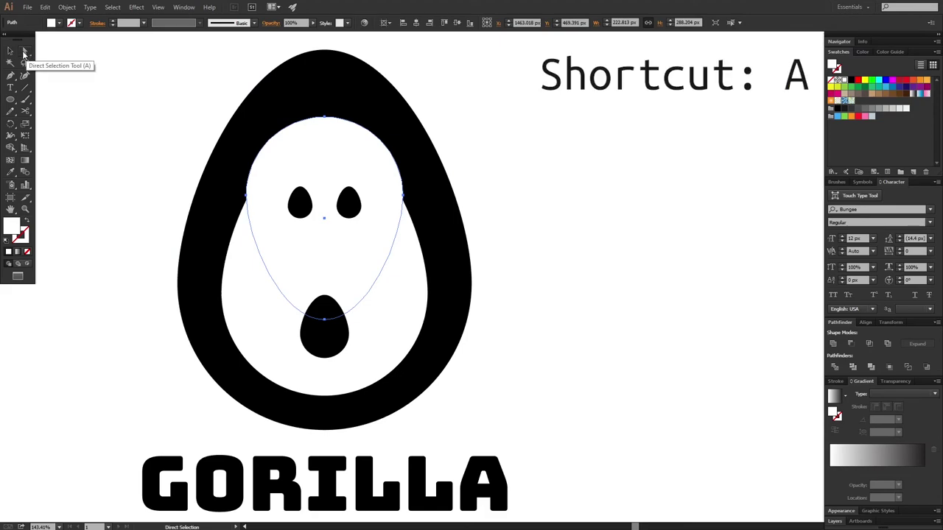
click(325, 120)
drag(324, 121, 325, 202)
key(ctrl+z)
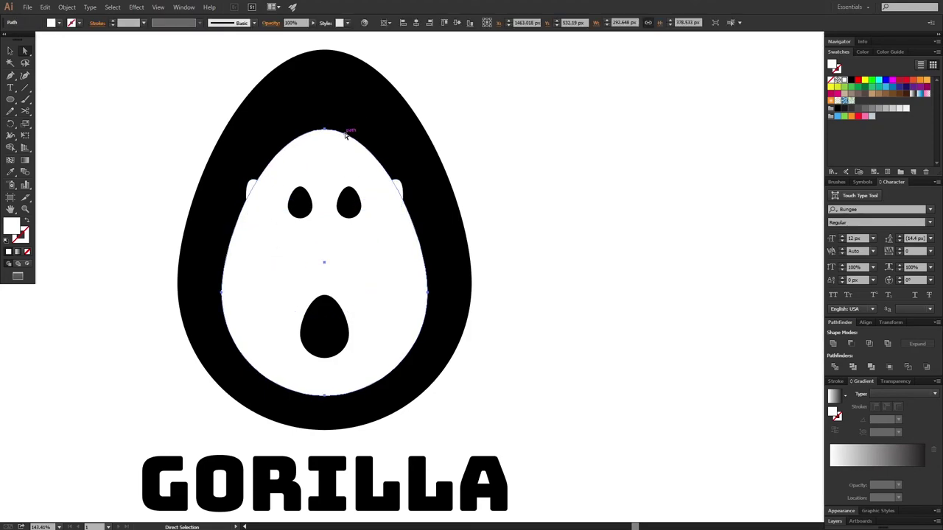
Pull the larger white egg's top anchor point straight down to about Y 458 px and deselect it.
drag(323, 131, 325, 213)
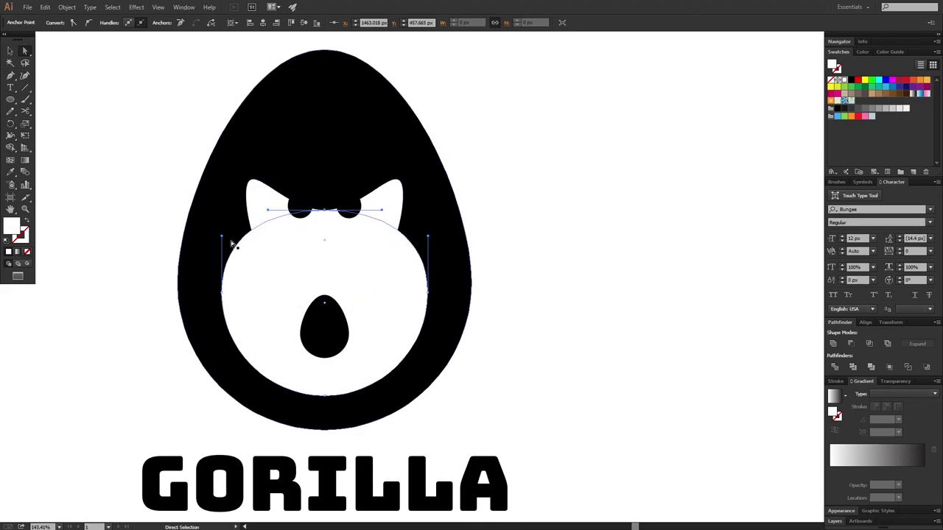
key(v)
key(ctrl+shift+a)
drag(313, 245, 285, 246)
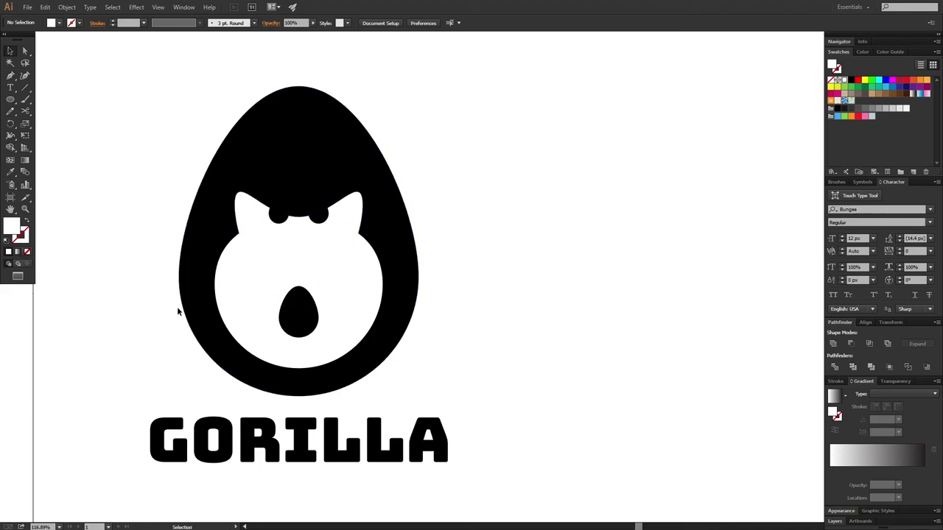
Enlarge the pair of eyes slightly about their shared centre, keeping their proportions, and deselect them.
drag(374, 258, 327, 261)
drag(328, 293, 355, 286)
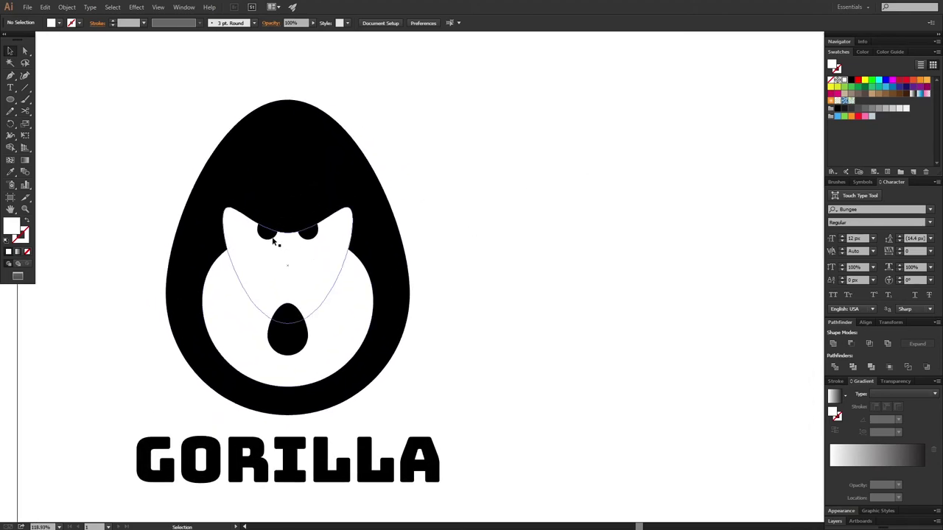
click(301, 226)
drag(318, 213, 327, 210)
click(472, 208)
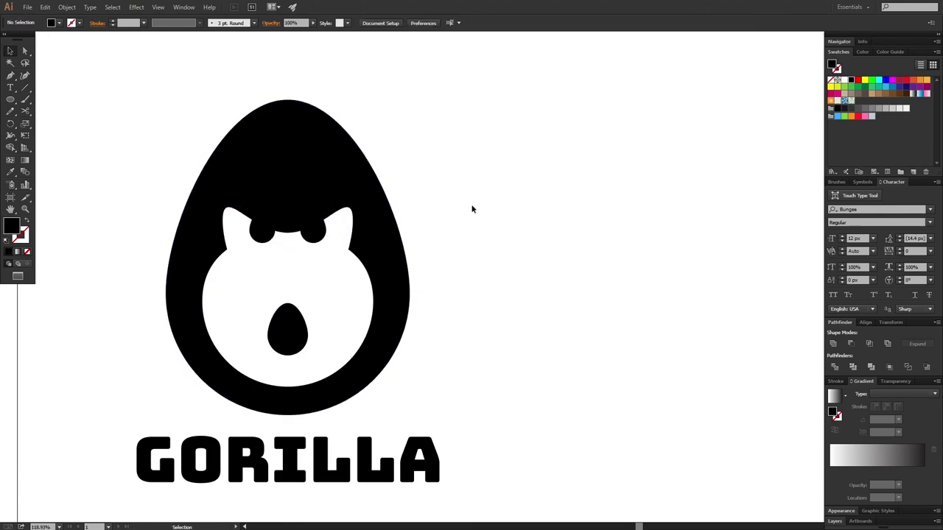
Duplicate the modified second logo with its text to the right at about X 2340 px, keeping its height, and deselect it.
key(ctrl+space)
drag(312, 244, 229, 246)
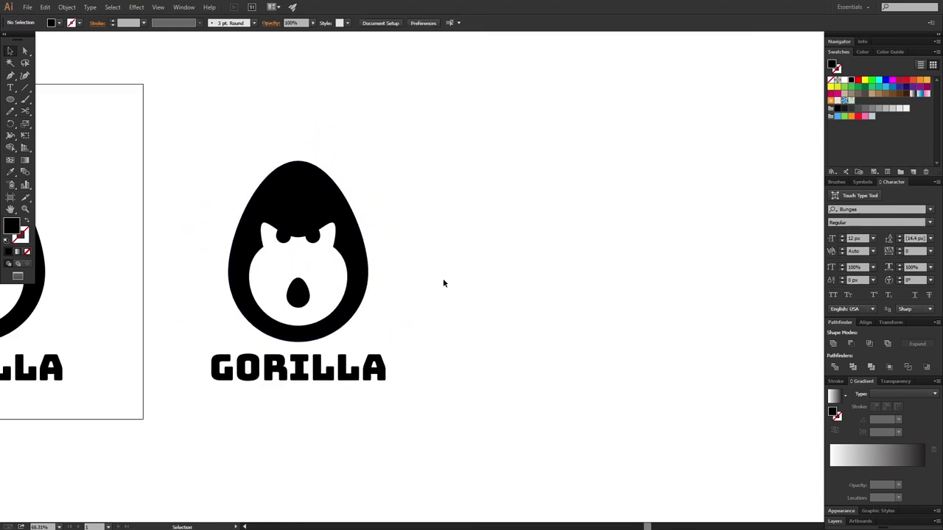
key(alt)
scroll(431, 284, up, 2)
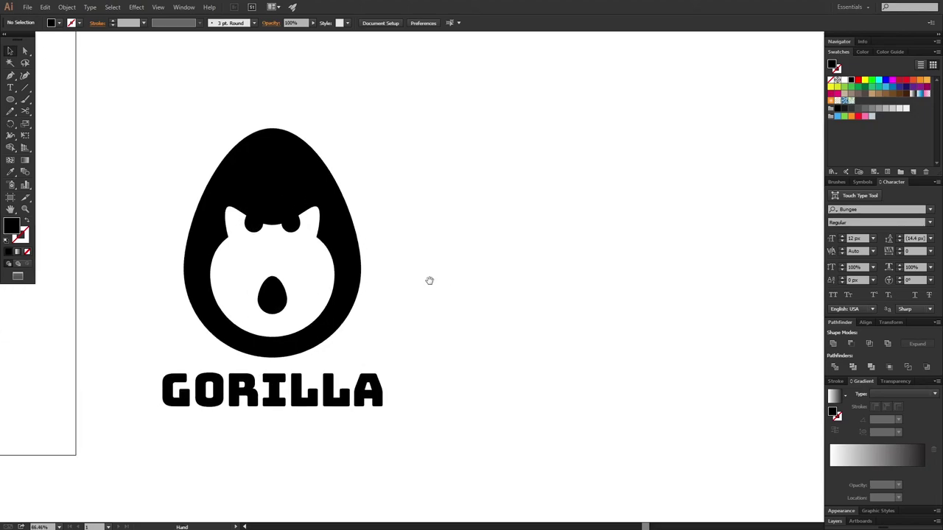
key(space)
drag(419, 281, 431, 283)
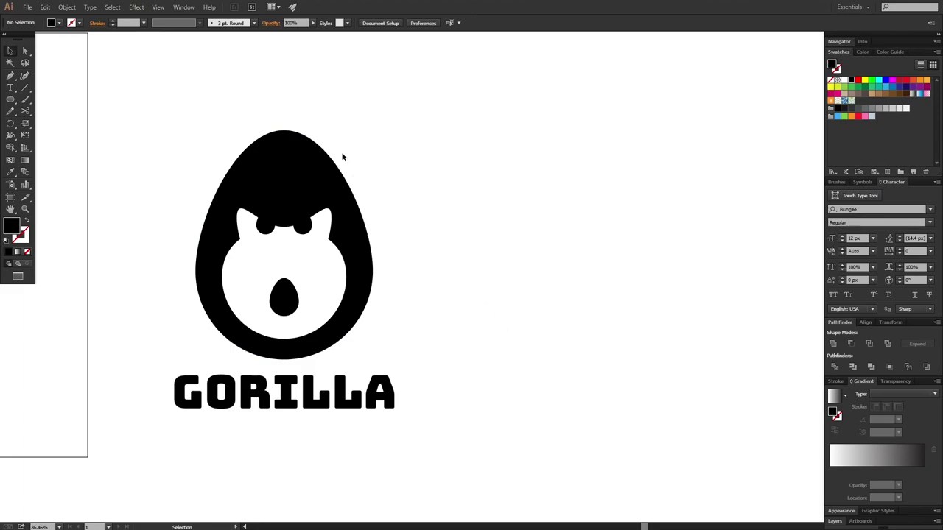
drag(442, 134, 259, 431)
alt+drag(326, 320, 698, 319)
key(space)
drag(547, 328, 288, 346)
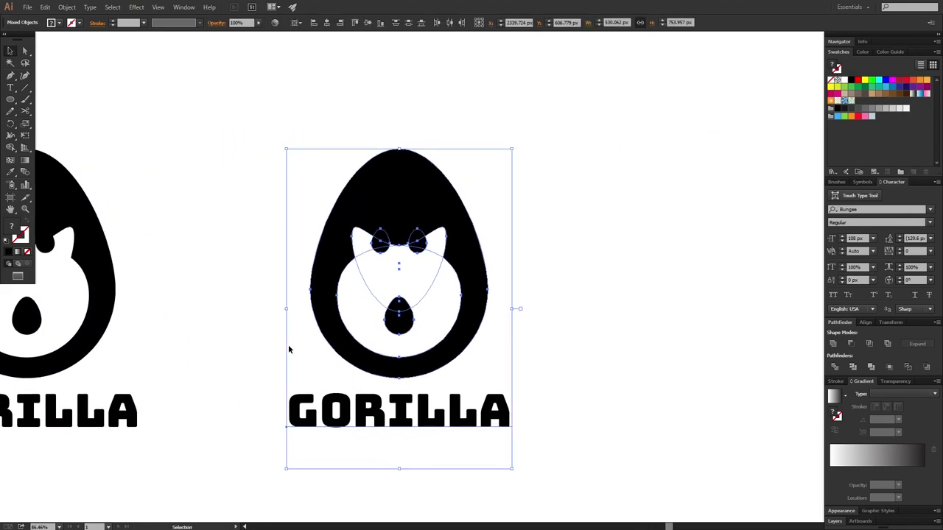
click(295, 345)
Fill the third logo's text, outer egg, both eyes and mouth with dark grey R=77 G=77 B=77 and deselect them.
scroll(305, 338, right, 3)
click(313, 409)
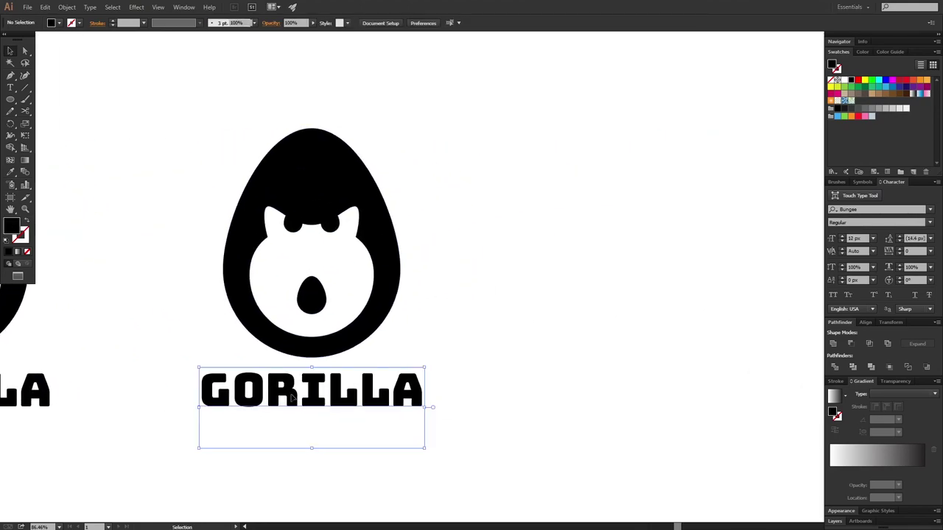
shift+click(239, 258)
shift+click(295, 224)
shift+click(330, 224)
shift+click(310, 294)
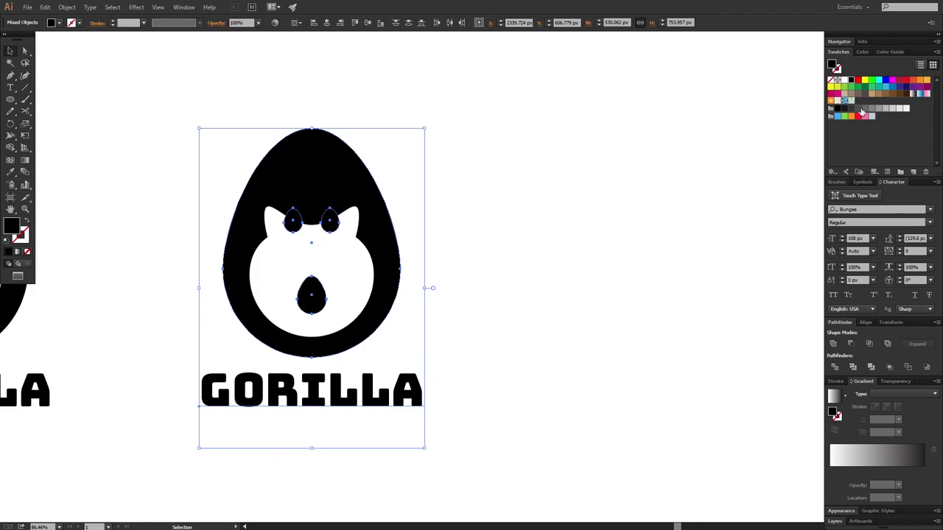
click(859, 109)
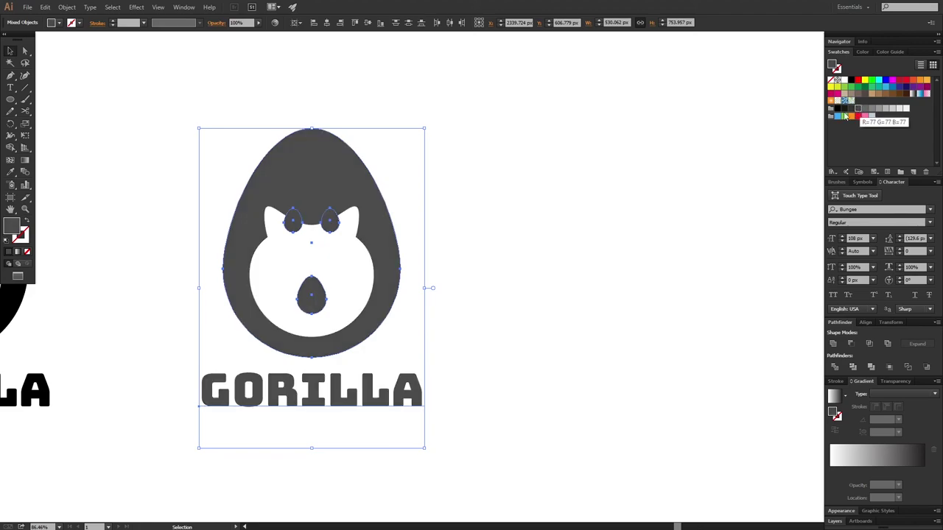
click(509, 190)
Fill the third logo's two white face shapes with a light grey swatch and deselect them.
click(315, 251)
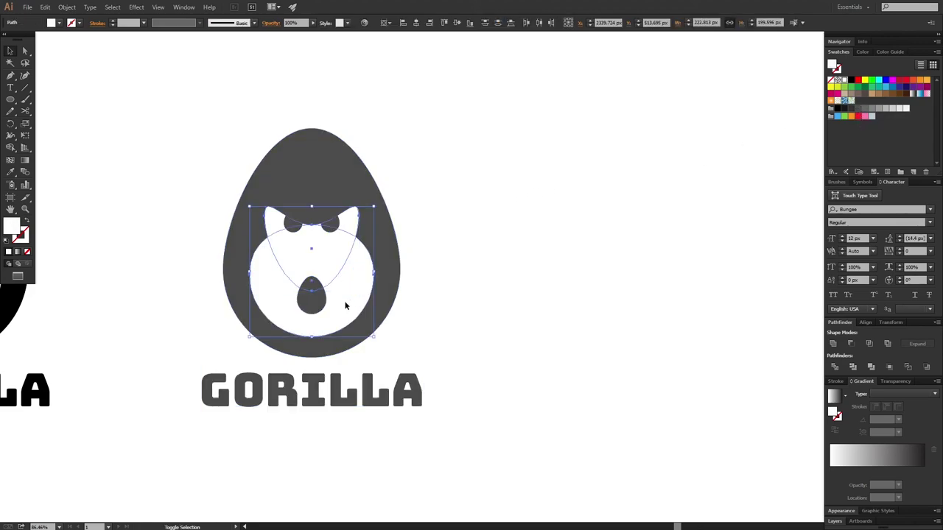
click(892, 109)
click(465, 264)
Examine the grey logo beside the two black-and-white versions to compare their colours and face shapes.
scroll(482, 326, down, 4)
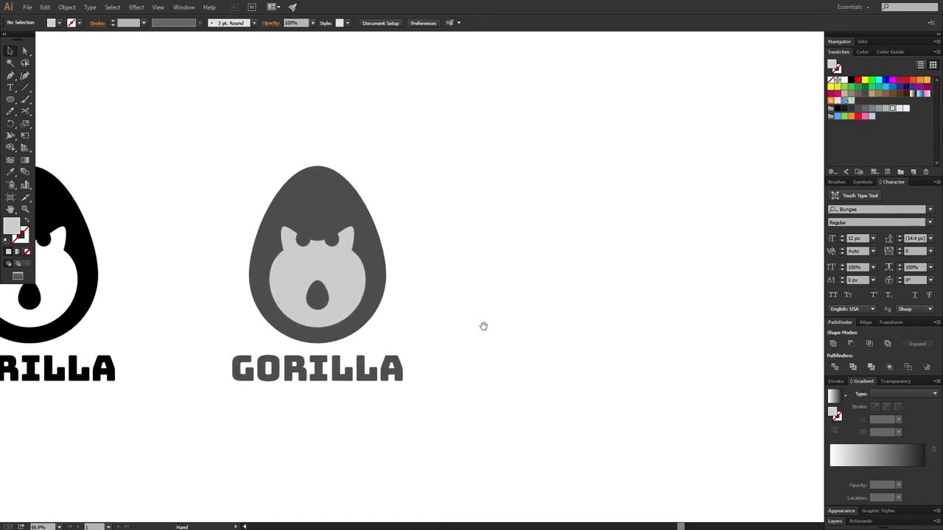
scroll(199, 319, down, 3)
scroll(254, 327, up, 5)
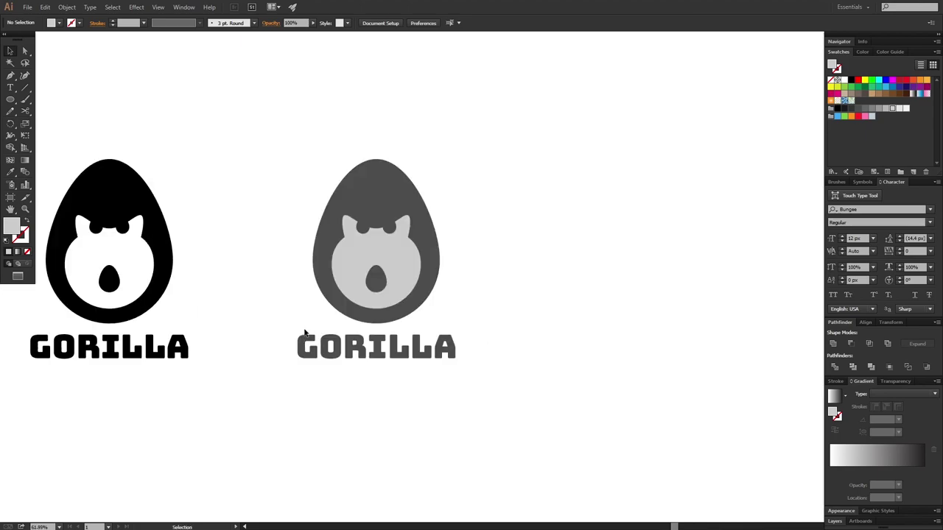
drag(535, 296, 472, 295)
scroll(480, 284, down, 1)
drag(392, 298, 506, 293)
scroll(528, 291, down, 5)
drag(330, 318, 403, 302)
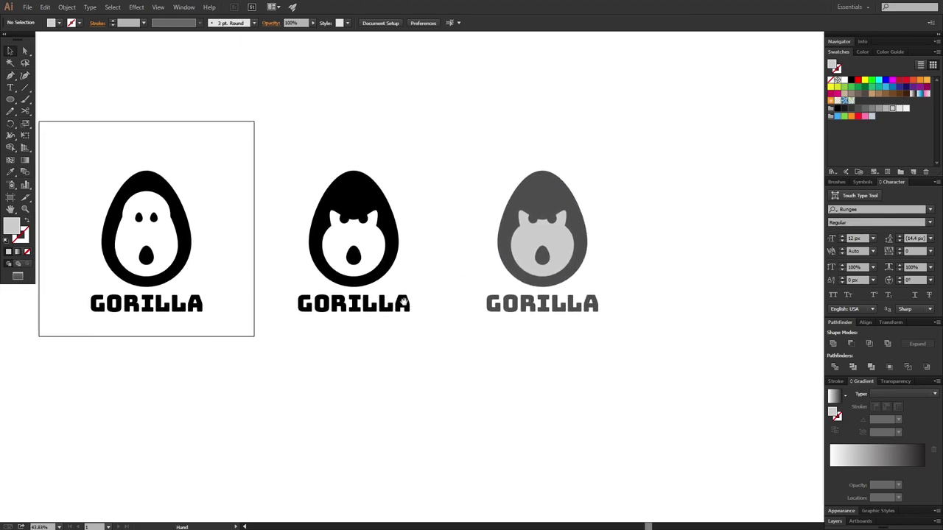
drag(508, 302, 317, 311)
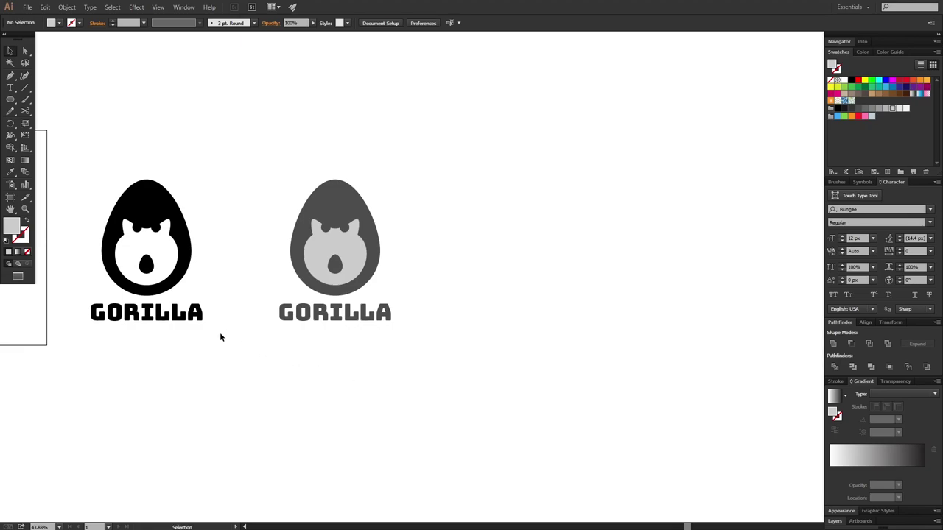